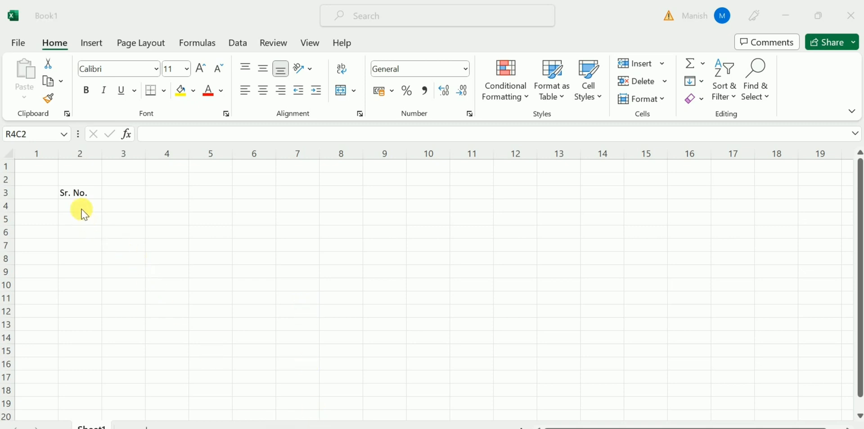
Enter the numbers 1 through 6 in consecutive cells beneath the "Sr. No." header in column 2
{"action": "left_click", "coordinate": [85, 210]}
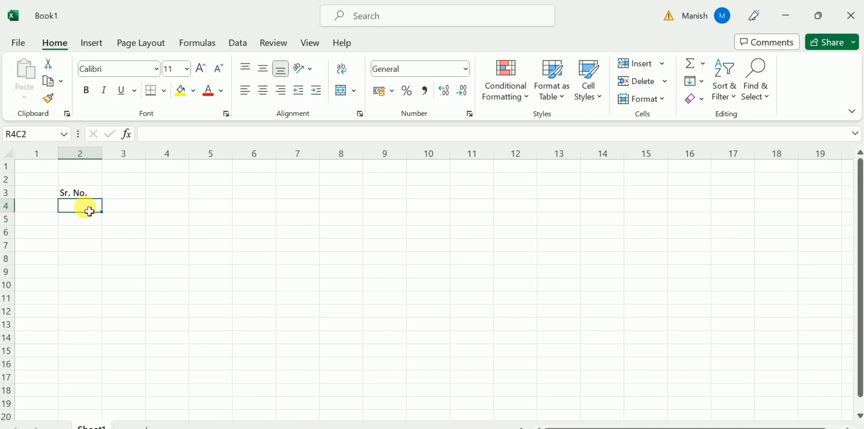
{"action": "type", "text": "1"}
{"action": "key", "text": "Return"}
{"action": "type", "text": "2"}
{"action": "key", "text": "Return"}
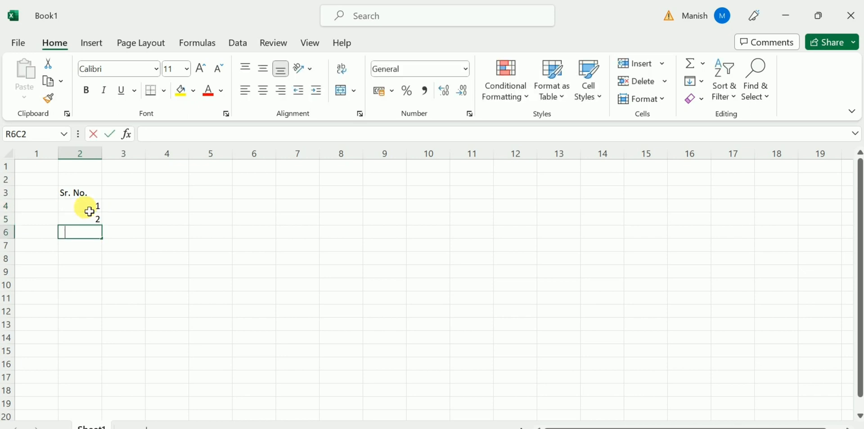
{"action": "type", "text": "3"}
{"action": "key", "text": "Return"}
{"action": "type", "text": "4"}
{"action": "key", "text": "Return"}
{"action": "type", "text": "5"}
{"action": "key", "text": "Return"}
{"action": "type", "text": "6"}
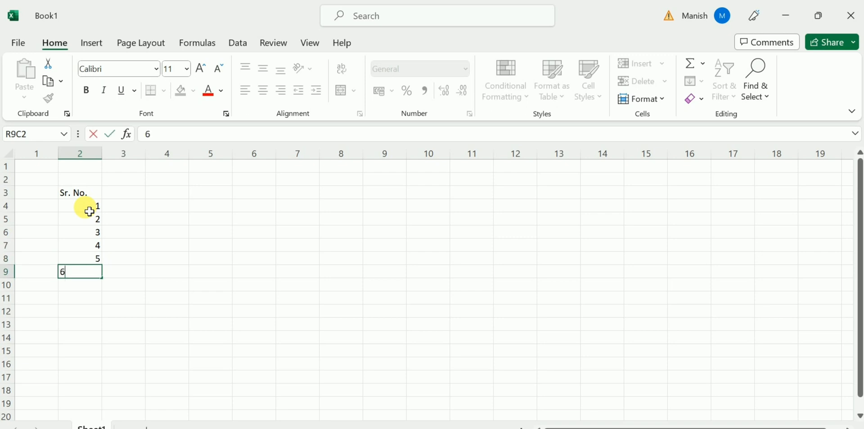
{"action": "key", "text": "Return"}
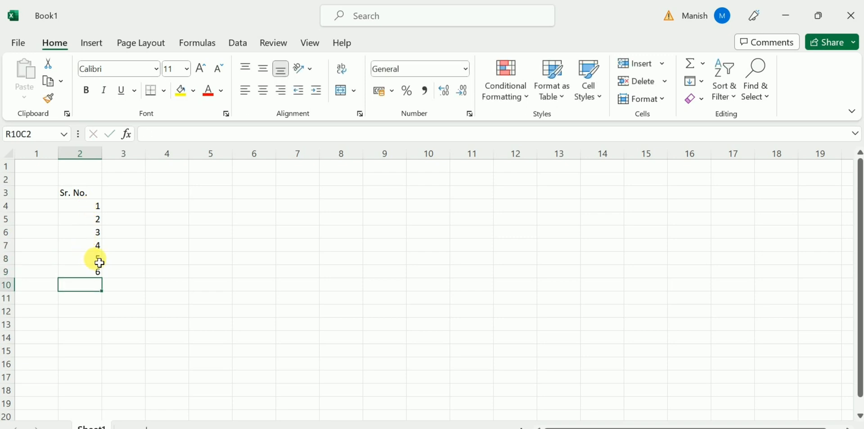
Continue the serial number series down column 2 past 130 by filling from the cells containing 5 and 6
{"action": "left_click", "coordinate": [97, 260]}
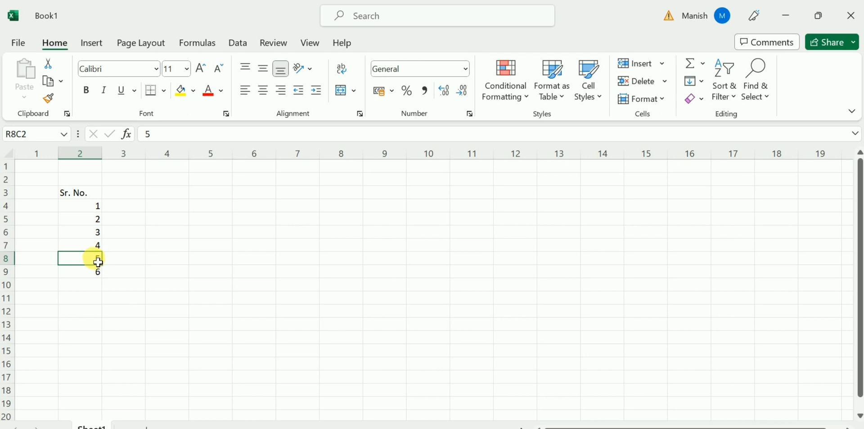
{"action": "left_click_drag", "start_coordinate": [96, 264], "coordinate": [98, 277]}
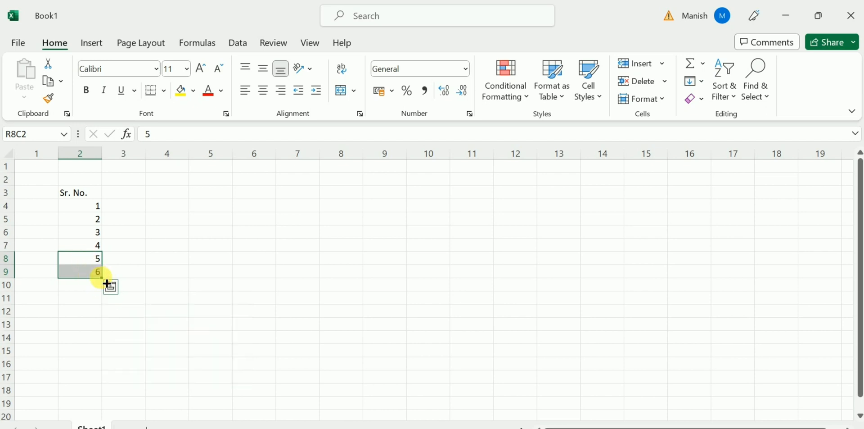
{"action": "mouse_move", "coordinate": [108, 284]}
{"action": "left_mouse_down"}
{"action": "mouse_move", "coordinate": [103, 424]}
{"action": "mouse_move", "coordinate": [92, 427]}
{"action": "mouse_move", "coordinate": [92, 391]}
{"action": "mouse_move", "coordinate": [100, 391]}
{"action": "left_mouse_up"}
{"action": "scroll", "coordinate": [90, 340], "scroll_direction": "up", "scroll_amount": 17}
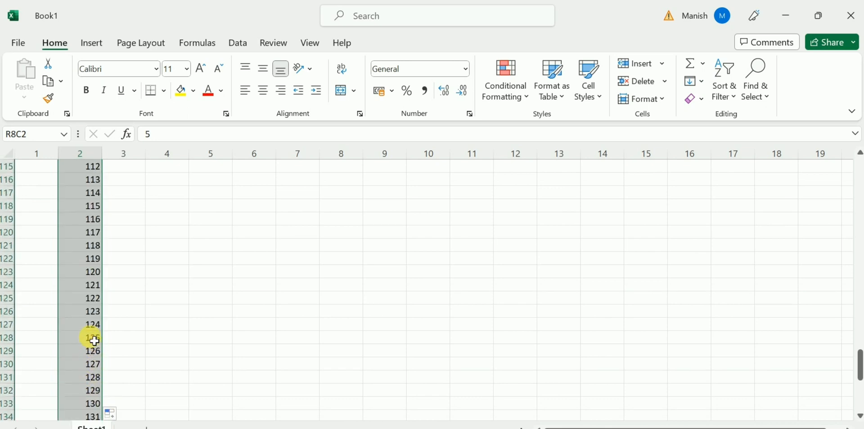
{"action": "scroll", "coordinate": [92, 340], "scroll_direction": "up", "scroll_amount": 6}
{"action": "key", "text": "ctrl+Home"}
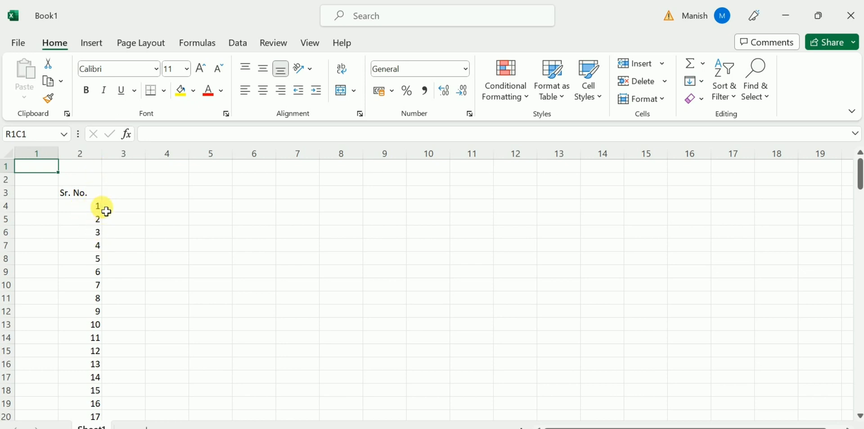
Center-align all of column 2, including the header and the serial numbers
{"action": "left_click", "coordinate": [88, 205]}
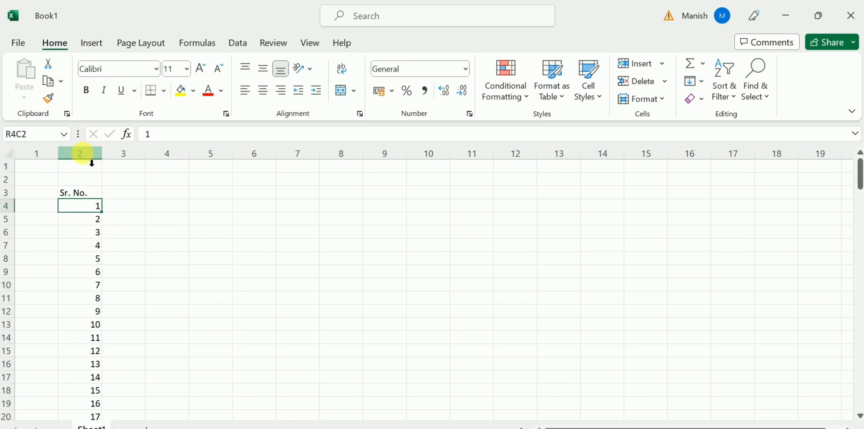
{"action": "left_click", "coordinate": [82, 155]}
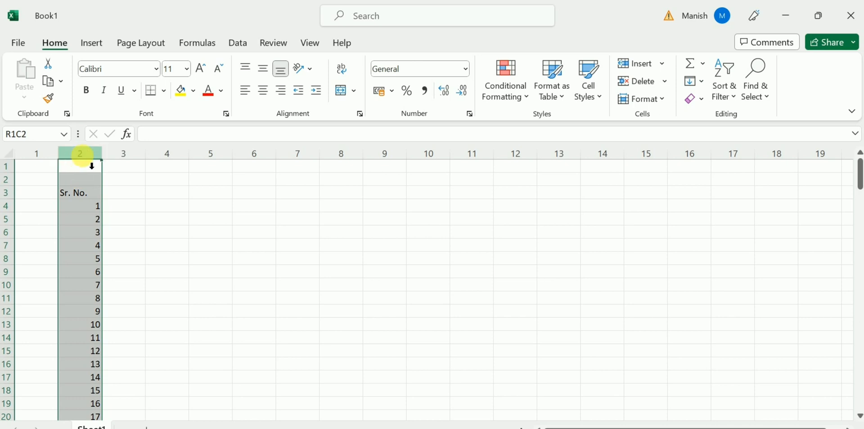
{"action": "left_click", "coordinate": [87, 207]}
{"action": "left_click_drag", "start_coordinate": [90, 208], "coordinate": [92, 259]}
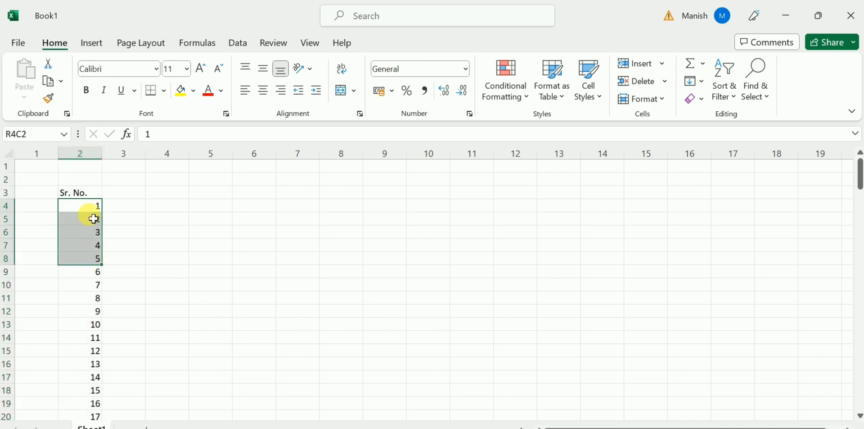
{"action": "left_click", "coordinate": [83, 157]}
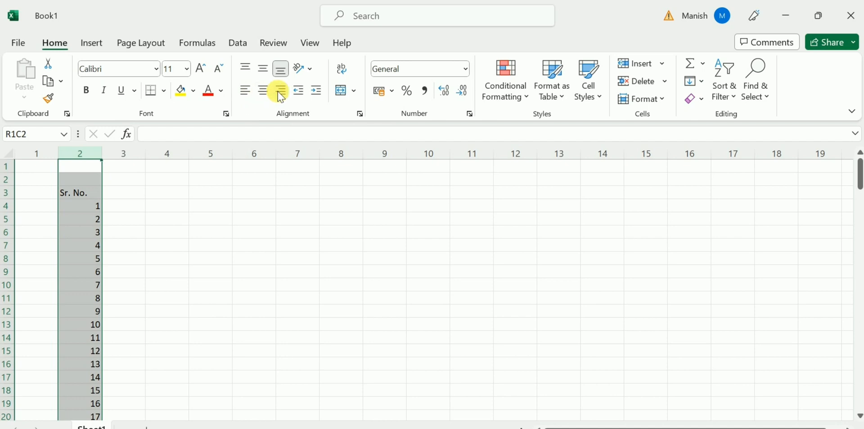
{"action": "left_click", "coordinate": [266, 91]}
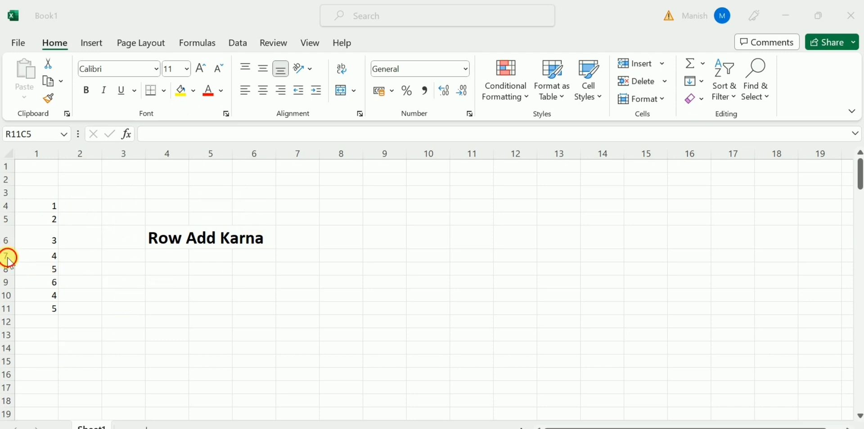
{"action": "left_click", "coordinate": [59, 258]}
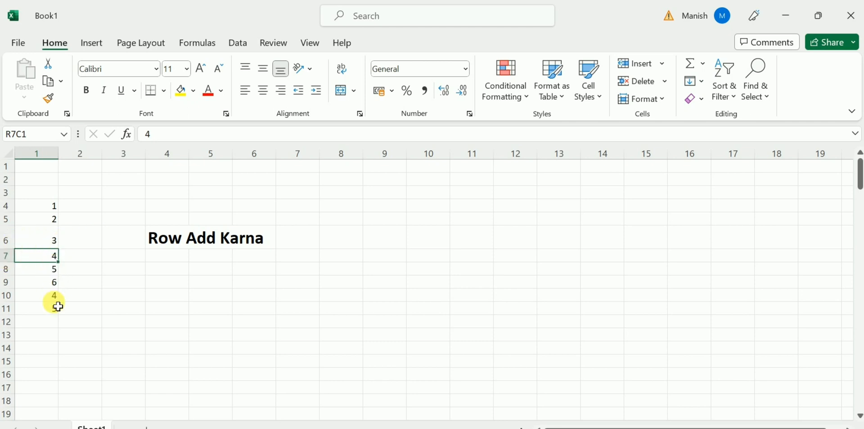
{"action": "left_click", "coordinate": [53, 237]}
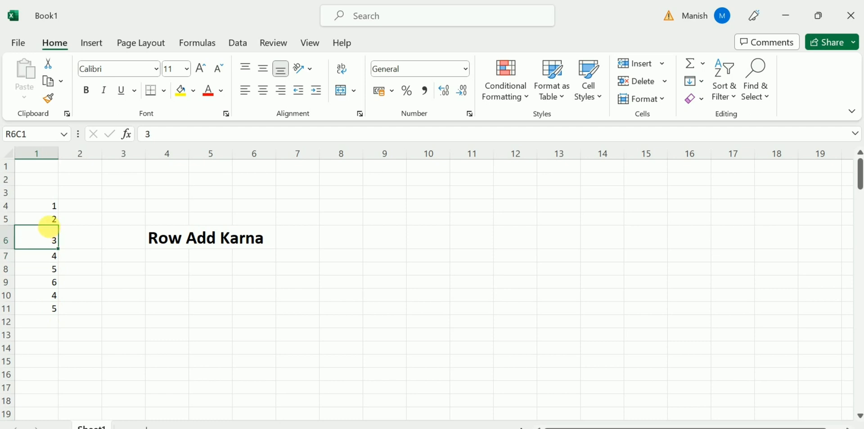
{"action": "left_click", "coordinate": [49, 220]}
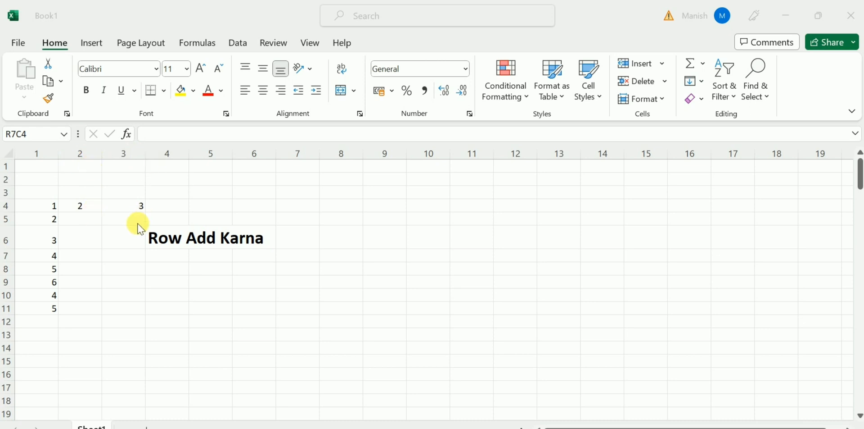
{"action": "left_click", "coordinate": [168, 288]}
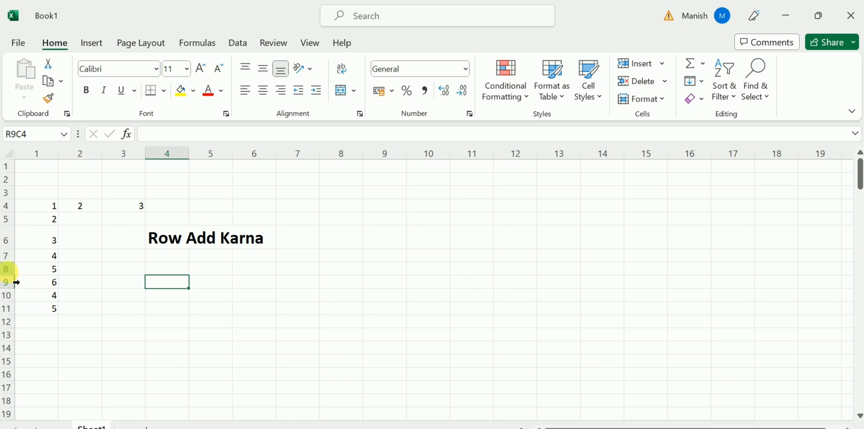
Insert one blank row above row 8, and undo the insertion
{"action": "left_click", "coordinate": [7, 269]}
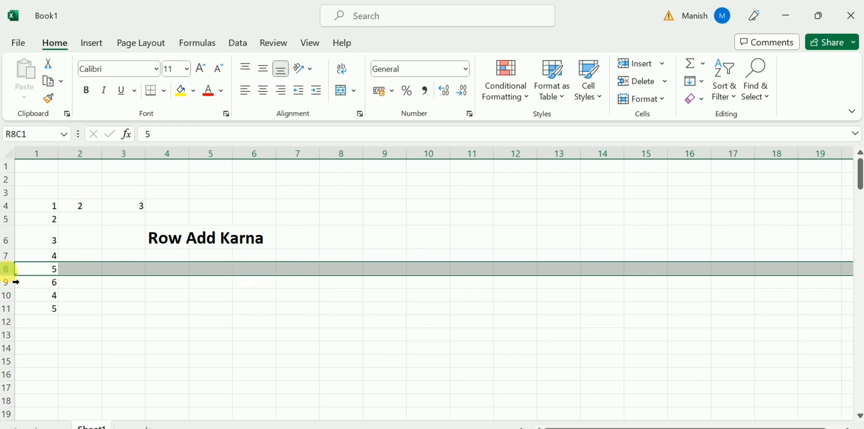
{"action": "key", "text": "ctrl+shift+equal"}
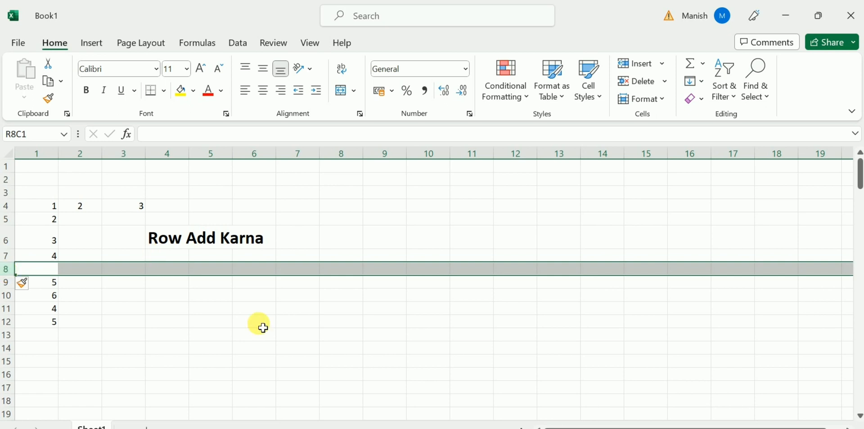
{"action": "key", "text": "ctrl+z"}
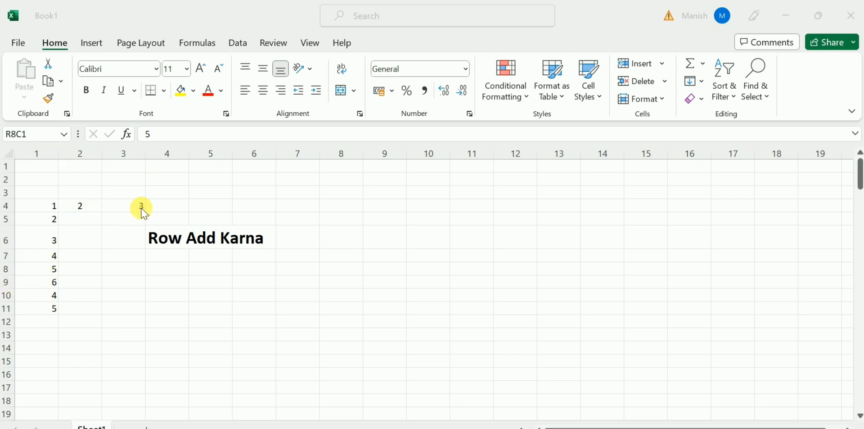
Insert five blank rows above row 8, between the values 4 and 5 in column 1
{"action": "left_click", "coordinate": [7, 269]}
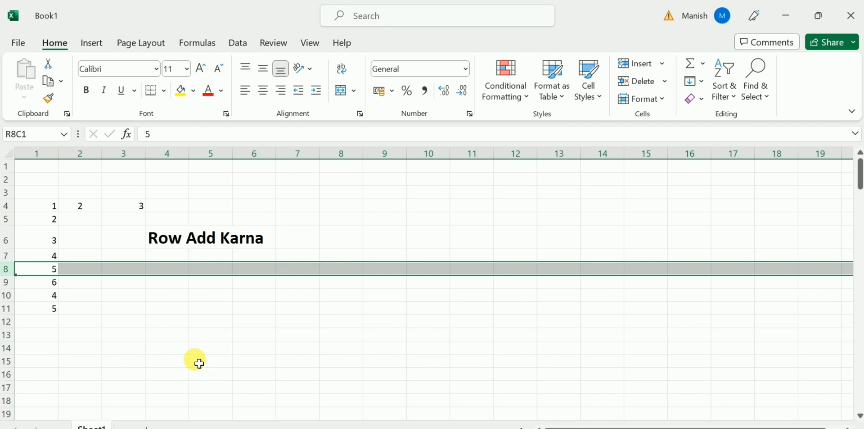
{"action": "key", "text": "ctrl+plus"}
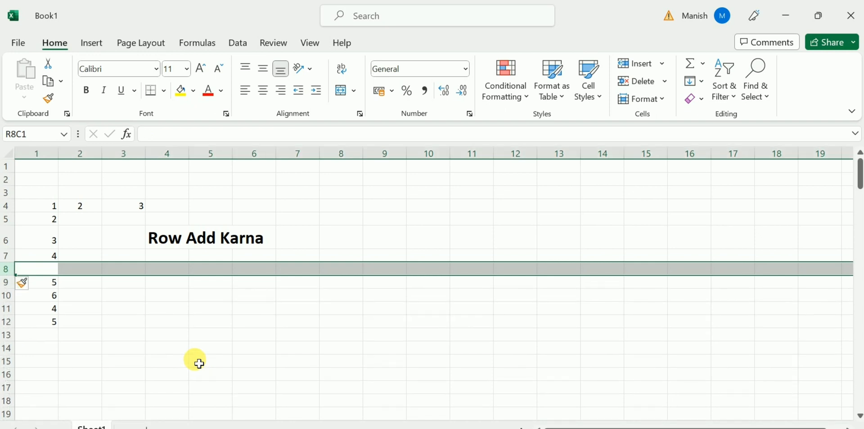
{"action": "key", "text": "ctrl+plus"}
{"action": "key", "text": "ctrl+plus"}
{"action": "key", "text": "ctrl+plus"}
{"action": "key", "text": "ctrl+plus"}
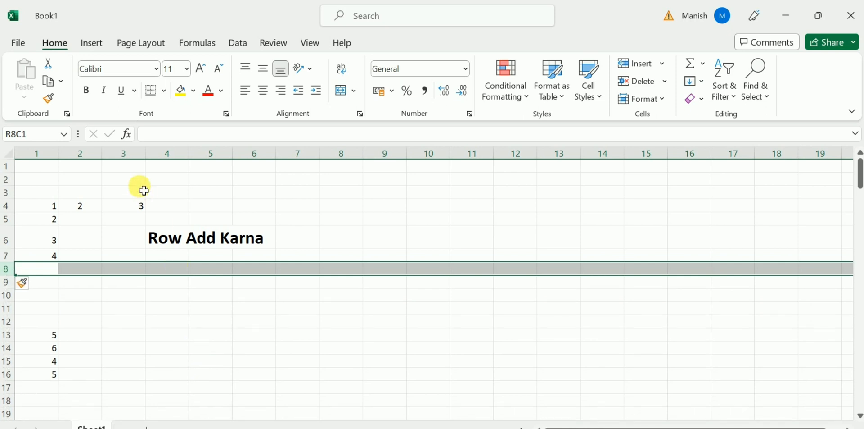
Insert five blank columns before column 3, shifting its contents to column 8
{"action": "left_click", "coordinate": [127, 154]}
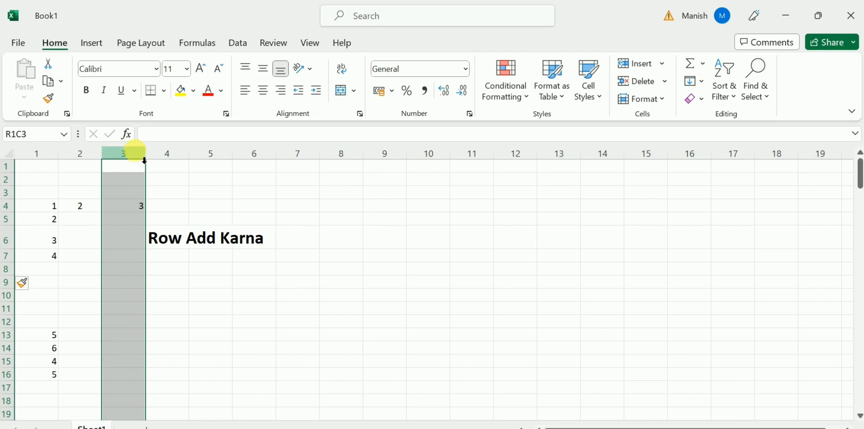
{"action": "key", "text": "ctrl+plus"}
{"action": "key", "text": "ctrl+plus"}
{"action": "key", "text": "ctrl+plus"}
{"action": "key", "text": "ctrl+plus"}
{"action": "key", "text": "ctrl+plus"}
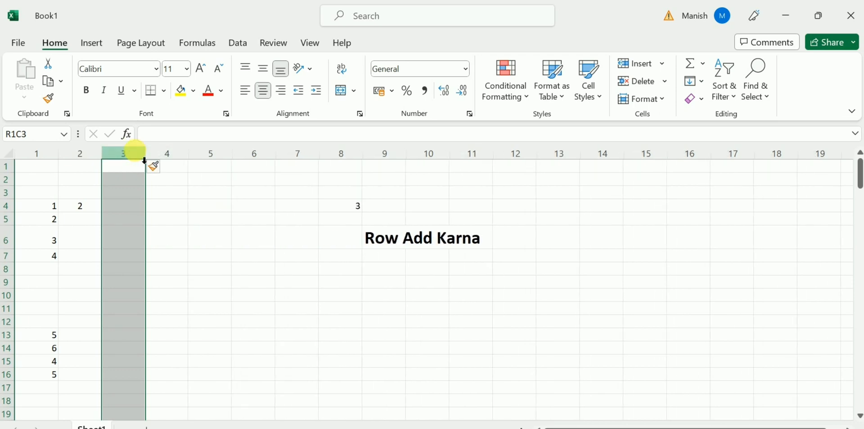
Enter the note "Cntrl + +" in the cell at row 9, column 4
{"action": "left_click", "coordinate": [166, 283]}
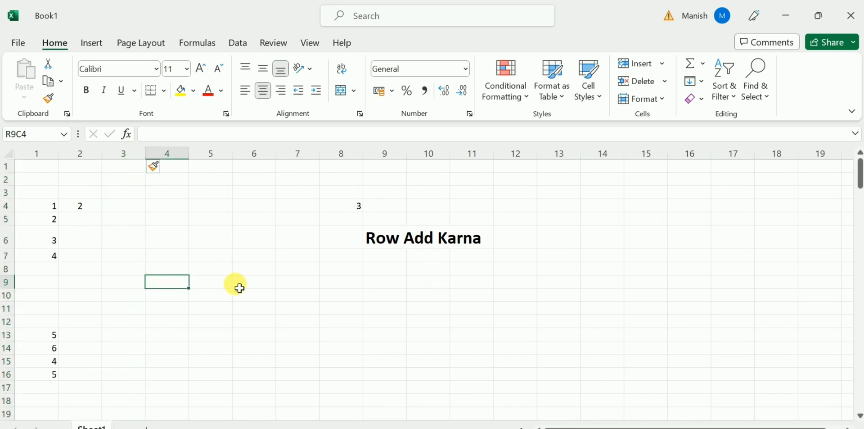
{"action": "type", "text": "Cntrl"}
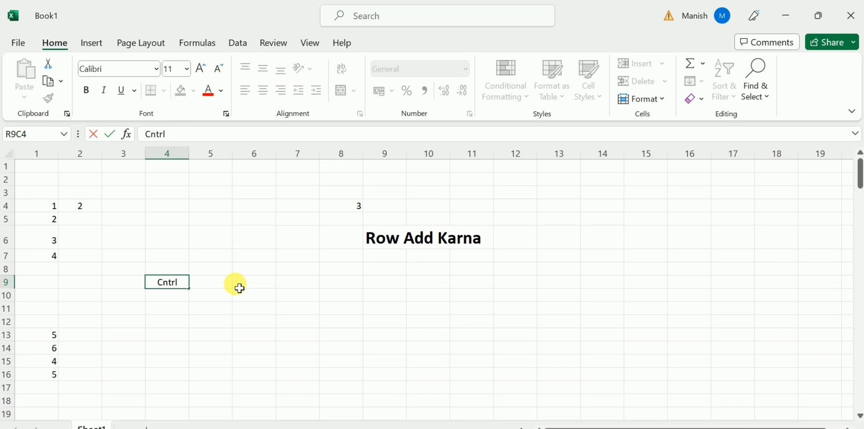
{"action": "type", "text": " + +"}
{"action": "key", "text": "Left"}
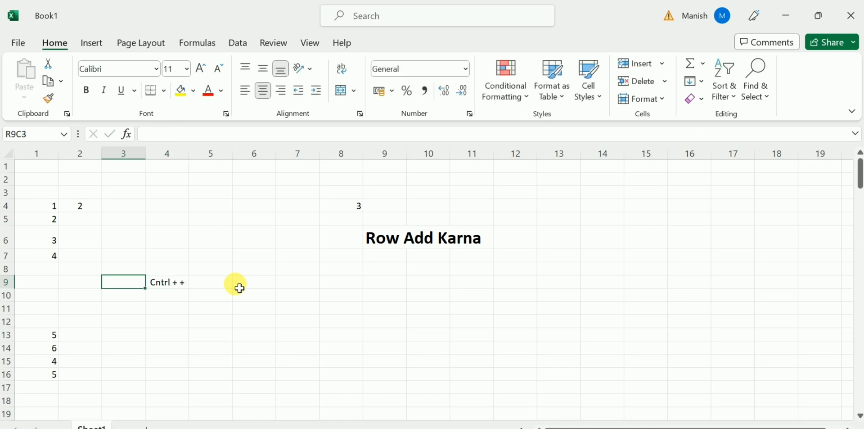
{"action": "key", "text": "Left"}
{"action": "key", "text": "Right"}
{"action": "key", "text": "Right"}
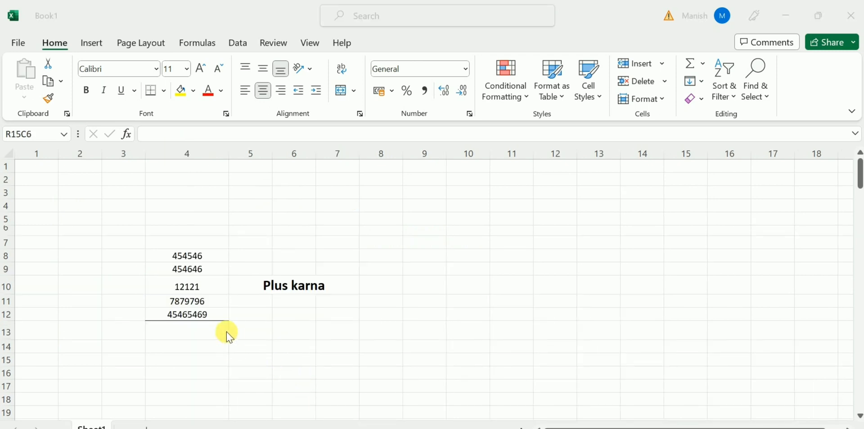
{"action": "left_click", "coordinate": [198, 256]}
{"action": "left_click", "coordinate": [205, 262]}
{"action": "left_click_drag", "start_coordinate": [206, 262], "coordinate": [201, 305]}
{"action": "left_click", "coordinate": [207, 259]}
{"action": "left_click_drag", "start_coordinate": [206, 259], "coordinate": [200, 315]}
{"action": "left_click", "coordinate": [186, 343]}
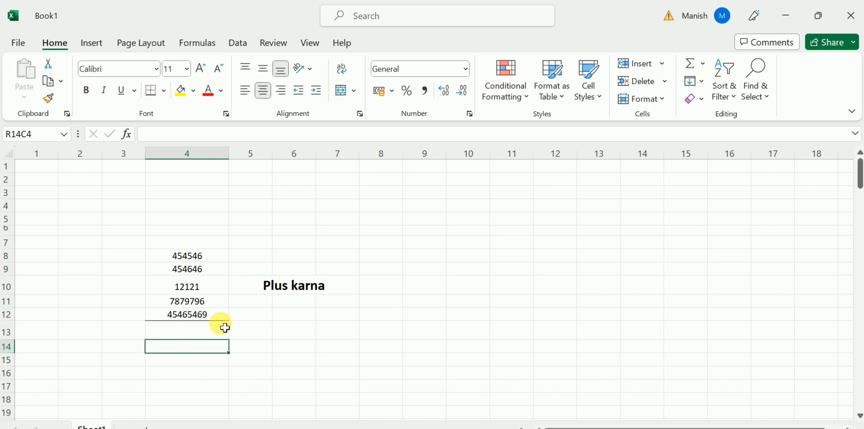
{"action": "left_click", "coordinate": [189, 337]}
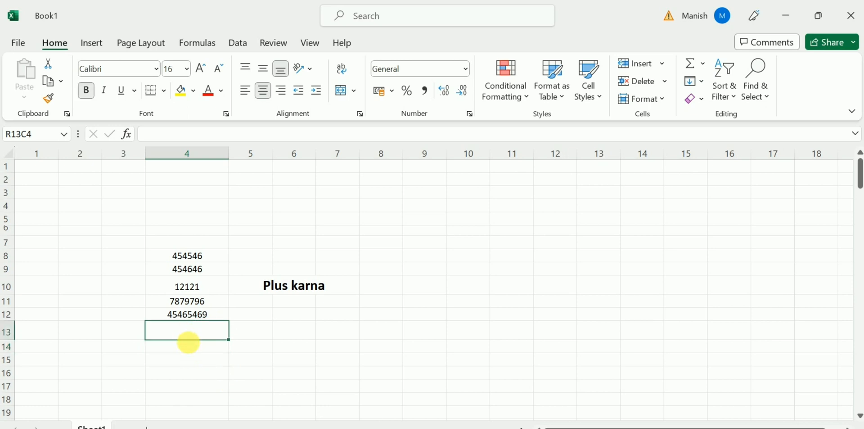
{"action": "left_click", "coordinate": [188, 348]}
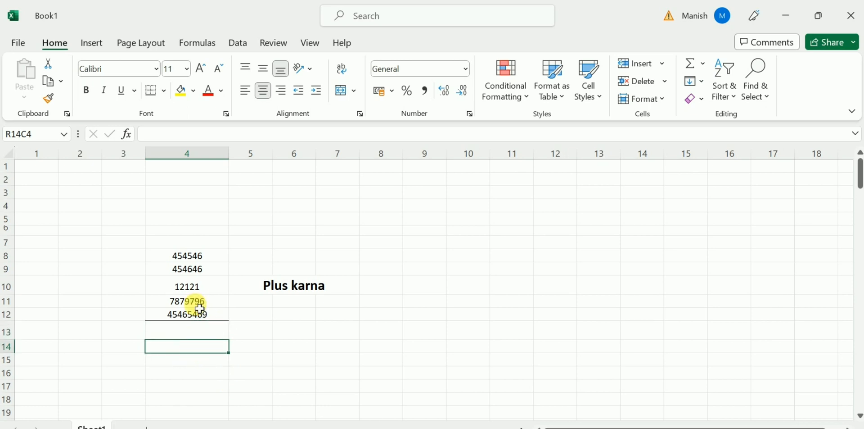
{"action": "left_click_drag", "start_coordinate": [189, 257], "coordinate": [192, 315]}
{"action": "left_click", "coordinate": [191, 335]}
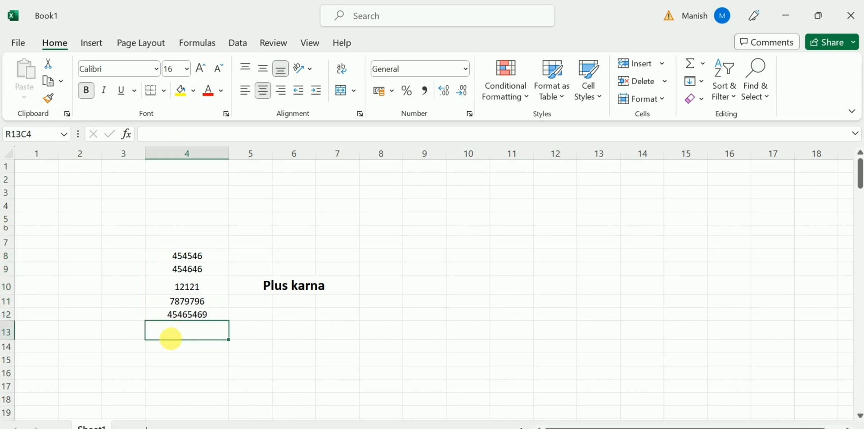
{"action": "left_click", "coordinate": [184, 349]}
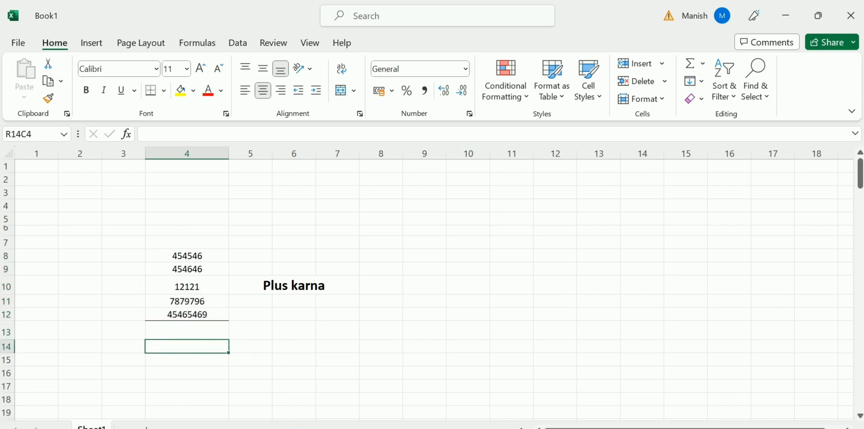
{"action": "left_click", "coordinate": [275, 428]}
{"action": "left_click", "coordinate": [178, 346]}
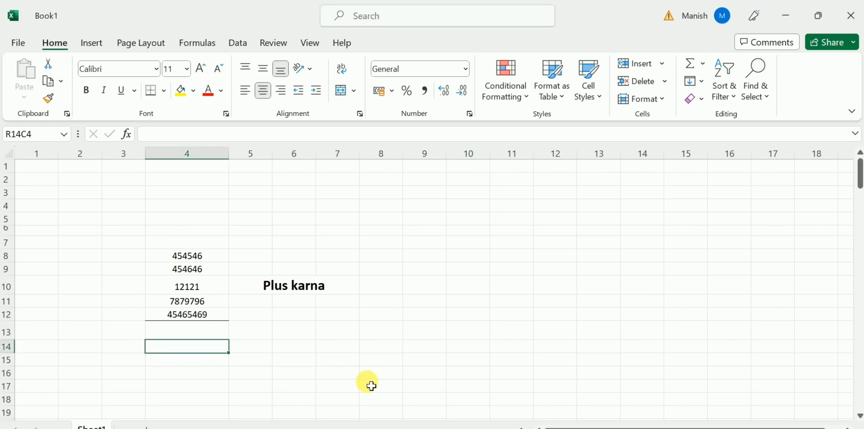
Total the five numbers in column 4, rows 8 to 12, with an AutoSum formula in row 14
{"action": "key", "text": "alt"}
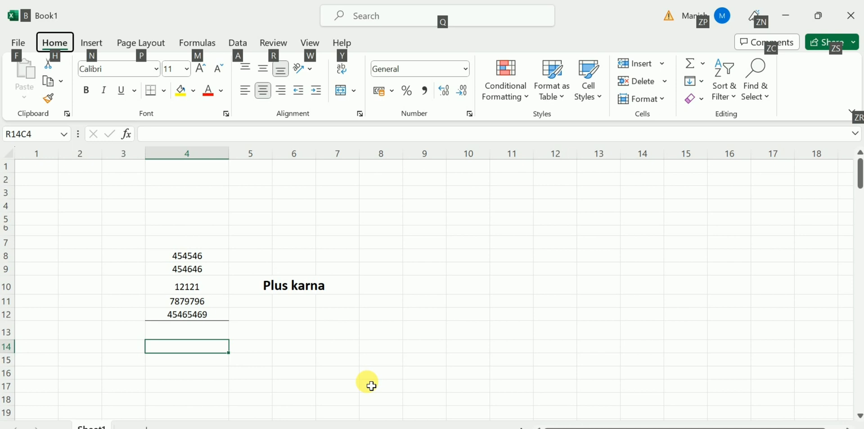
{"action": "left_click", "coordinate": [180, 348]}
{"action": "key", "text": "alt+equal"}
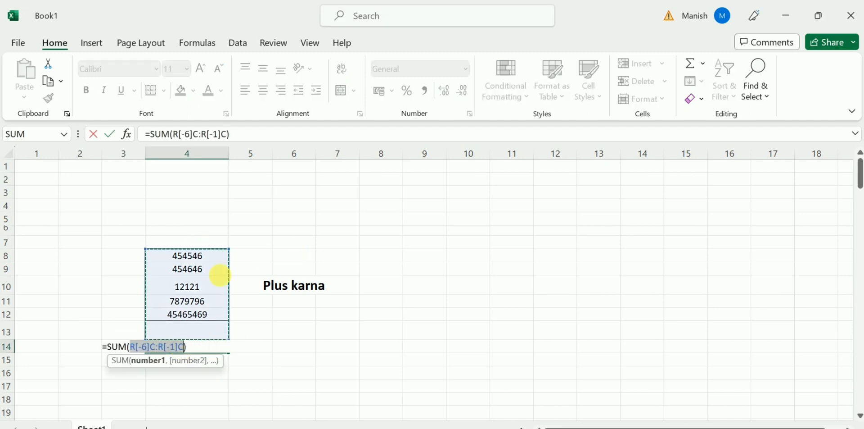
{"action": "key", "text": "Return"}
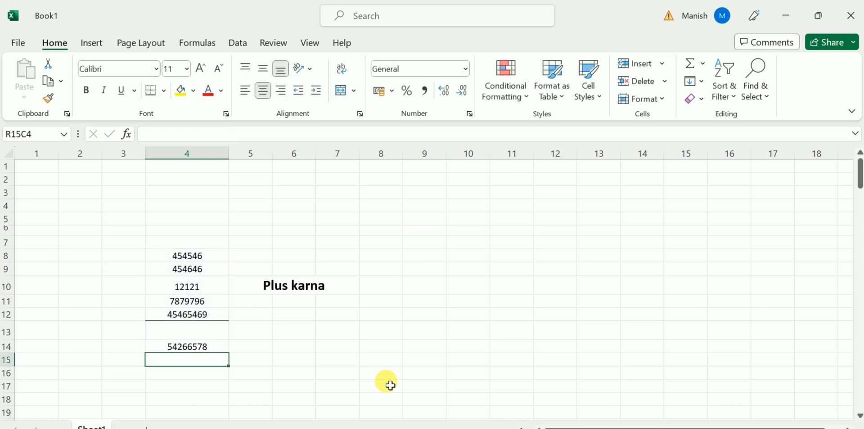
{"action": "left_click", "coordinate": [195, 346]}
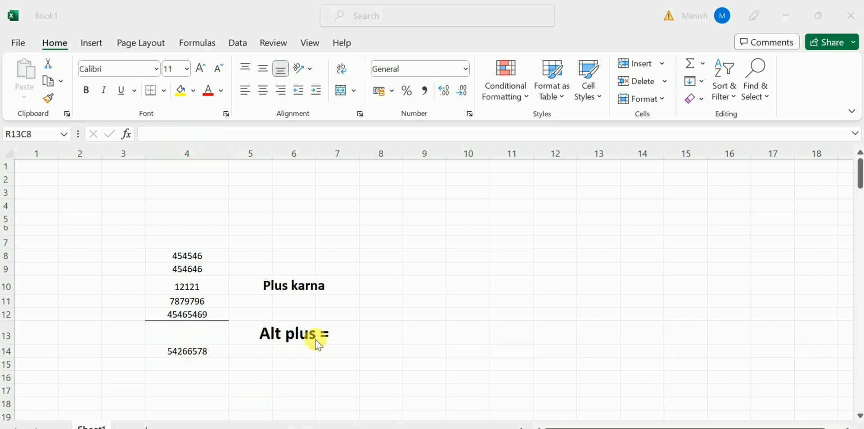
{"action": "left_click", "coordinate": [191, 255]}
{"action": "left_click_drag", "start_coordinate": [193, 258], "coordinate": [196, 317]}
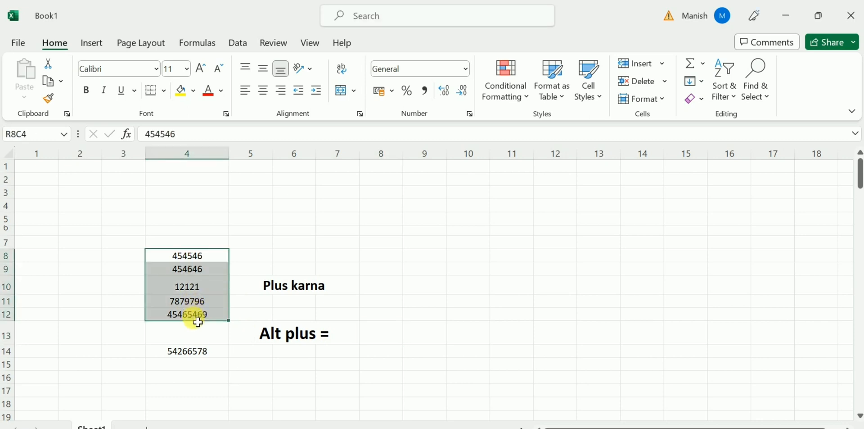
{"action": "left_click", "coordinate": [195, 359]}
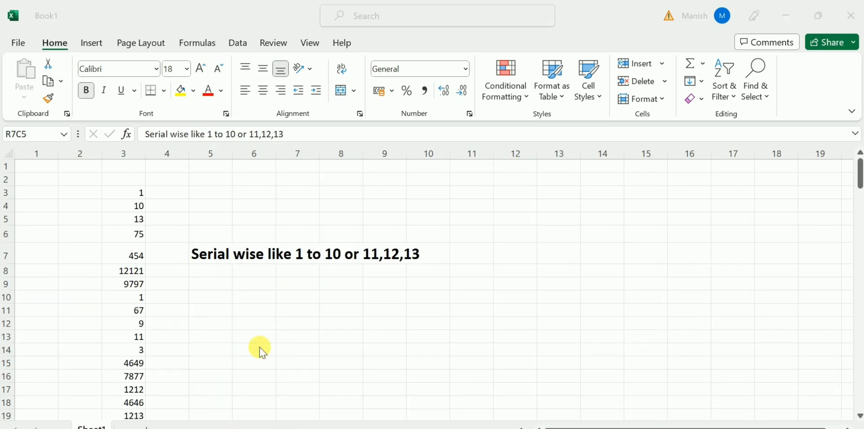
Sort the numbers in column 3 from smallest to largest
{"action": "left_click", "coordinate": [134, 195]}
{"action": "left_click_drag", "start_coordinate": [133, 195], "coordinate": [129, 412]}
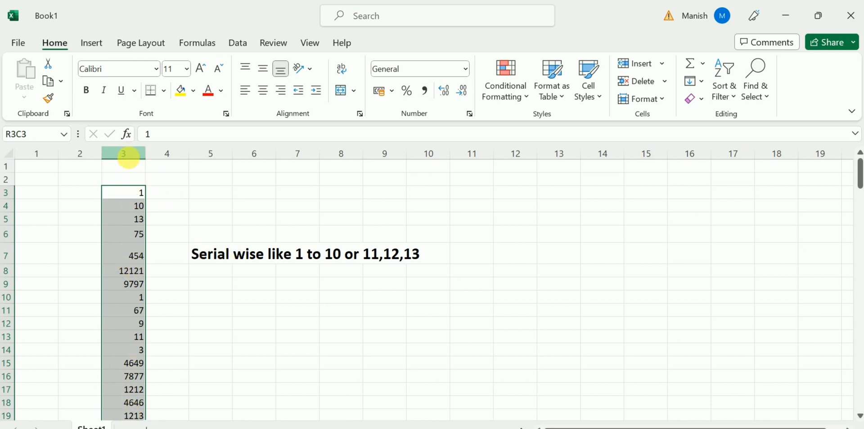
{"action": "left_click", "coordinate": [125, 154]}
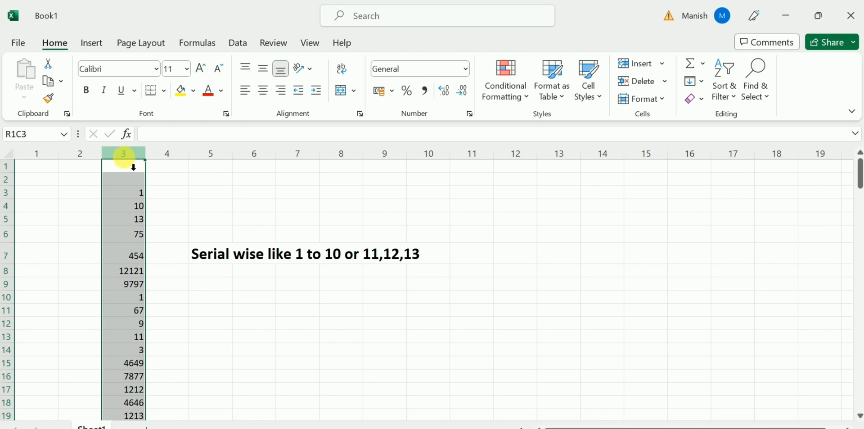
{"action": "left_click", "coordinate": [737, 101]}
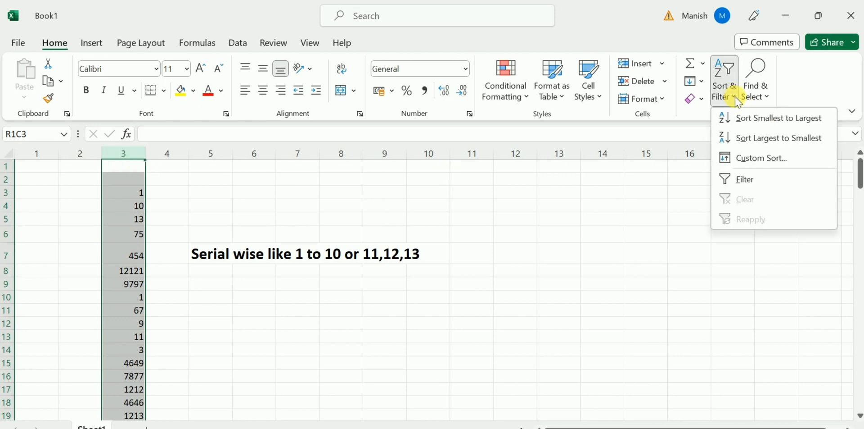
{"action": "left_click", "coordinate": [760, 121]}
{"action": "left_click", "coordinate": [135, 195]}
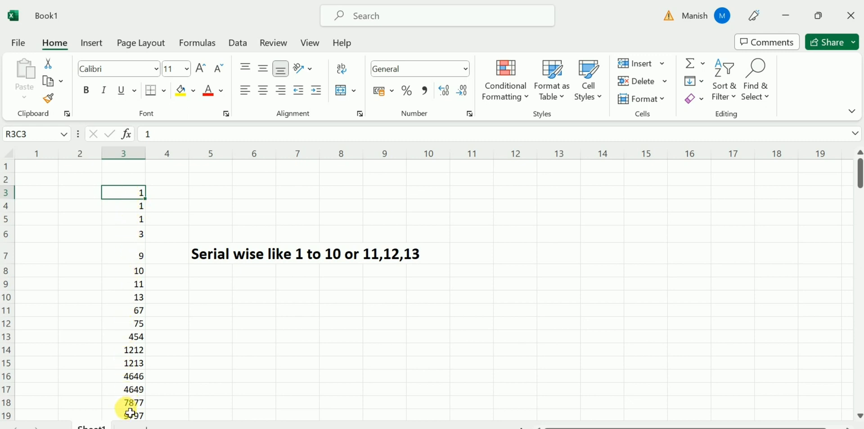
{"action": "left_click", "coordinate": [135, 170]}
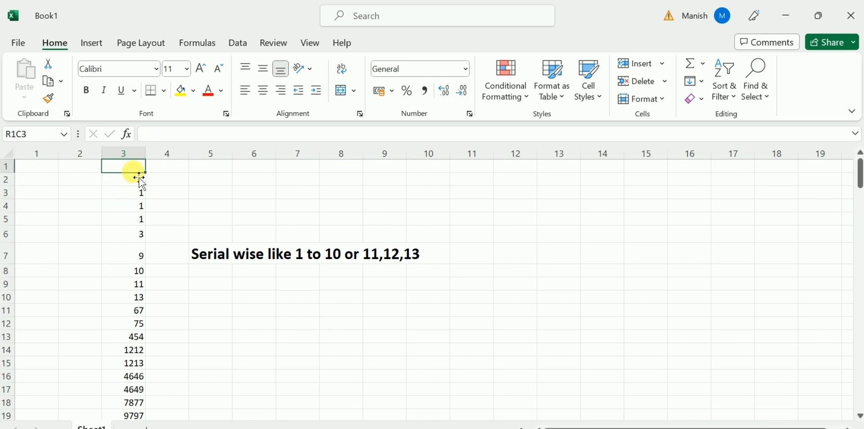
{"action": "left_click", "coordinate": [131, 197]}
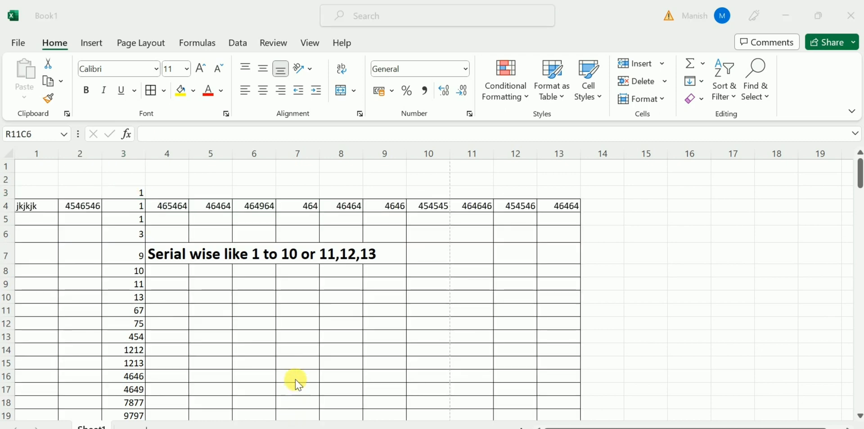
{"action": "left_click", "coordinate": [280, 324]}
{"action": "left_click", "coordinate": [346, 310]}
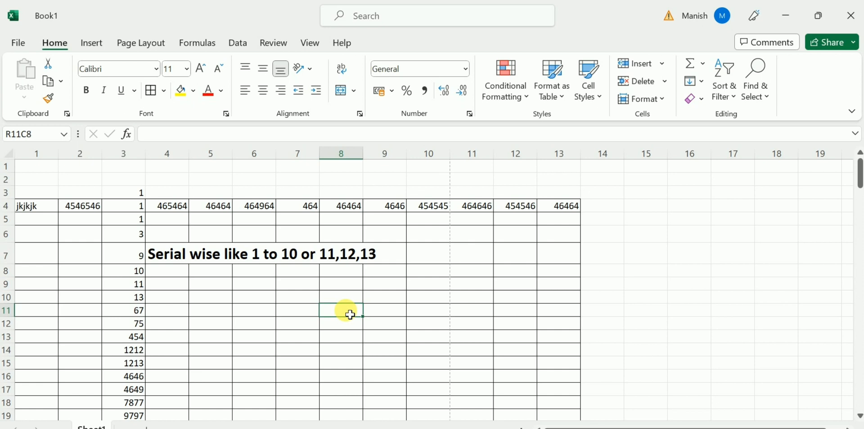
{"action": "left_click", "coordinate": [267, 298]}
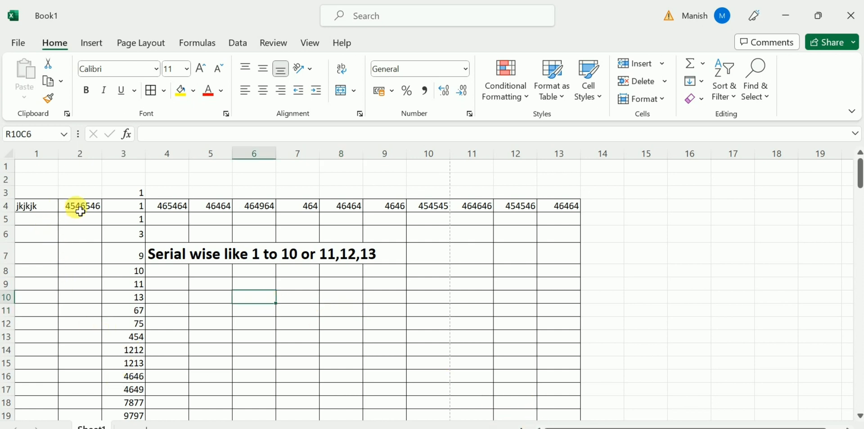
{"action": "left_click_drag", "start_coordinate": [77, 207], "coordinate": [29, 208]}
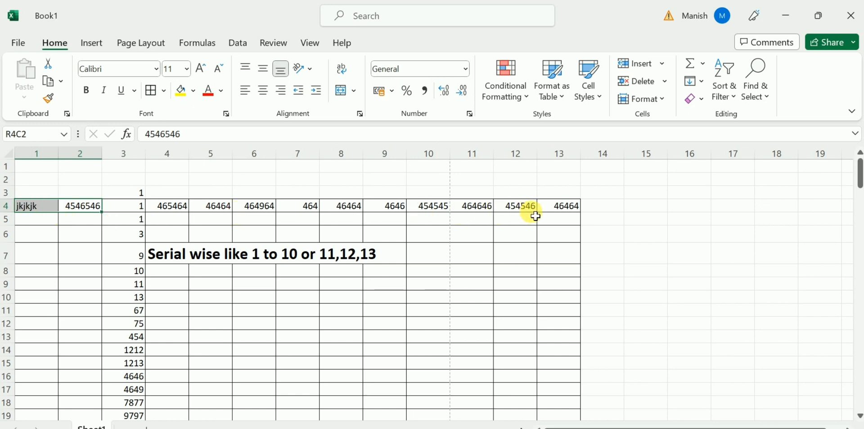
{"action": "scroll", "coordinate": [546, 292], "scroll_direction": "down", "scroll_amount": 2}
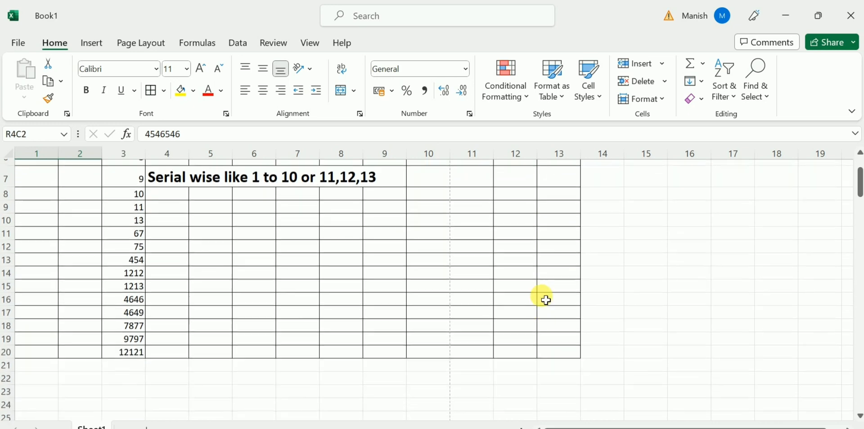
{"action": "scroll", "coordinate": [573, 352], "scroll_direction": "up", "scroll_amount": 2}
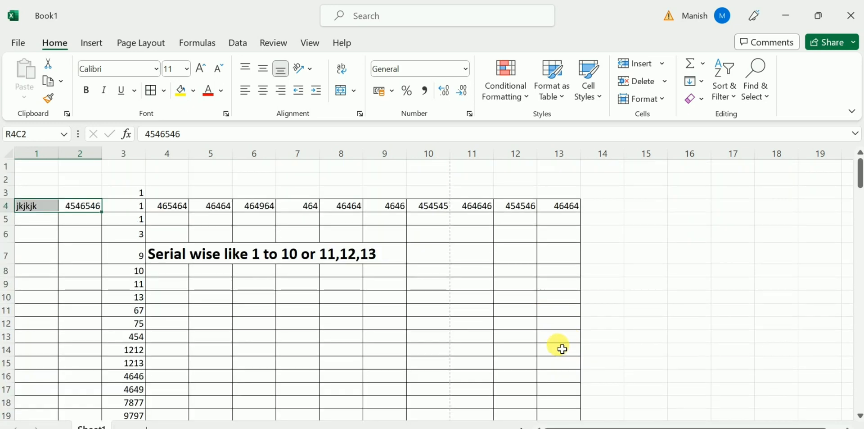
Clear the stray value from the cell at row 3, column 3, just above the bordered table
{"action": "left_click", "coordinate": [142, 193]}
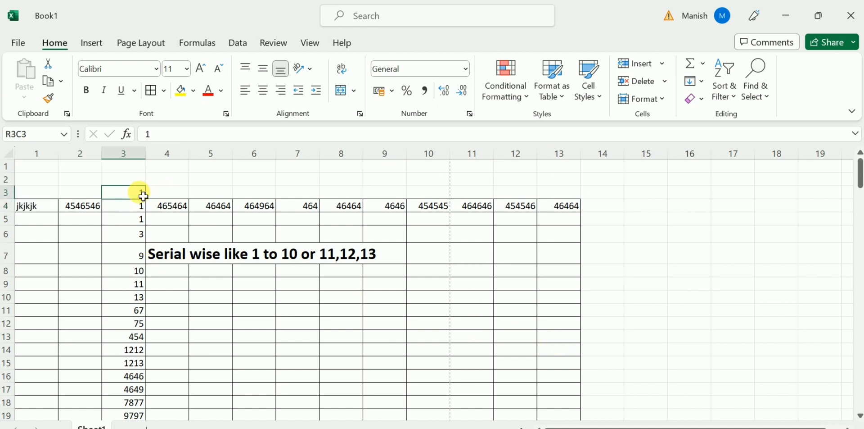
{"action": "left_click", "coordinate": [170, 296]}
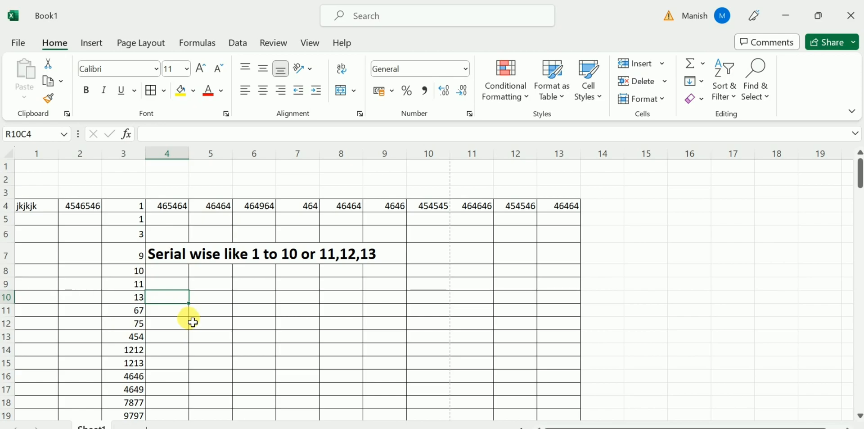
Check in the print preview how the table is split across pages, and return to the sheet
{"action": "key", "text": "ctrl+p"}
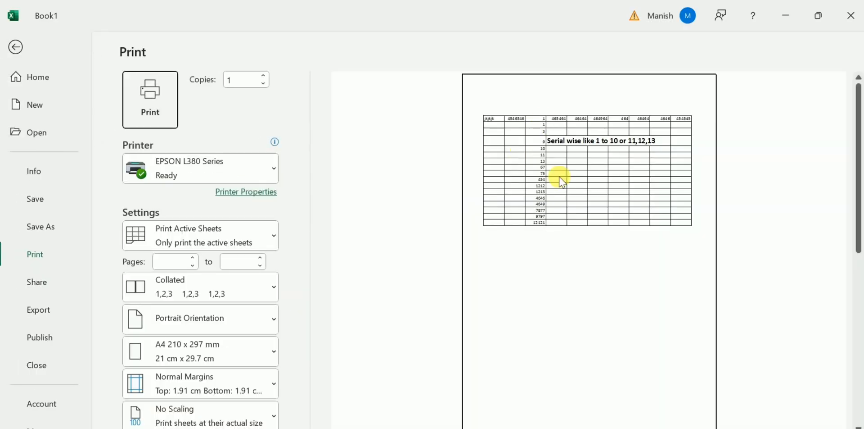
{"action": "scroll", "coordinate": [592, 166], "scroll_direction": "down", "scroll_amount": 1}
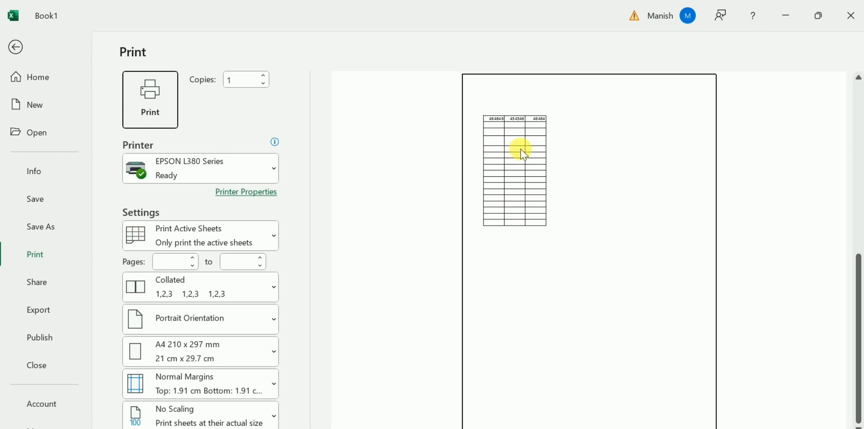
{"action": "scroll", "coordinate": [522, 152], "scroll_direction": "up", "scroll_amount": 1}
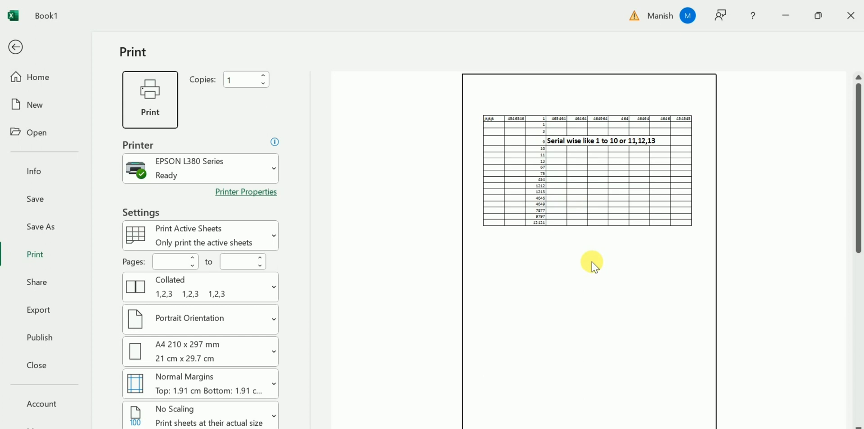
{"action": "key", "text": "Escape"}
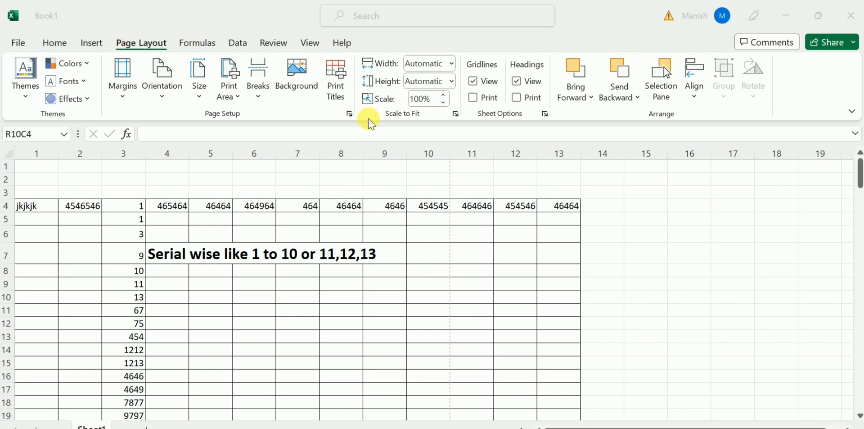
Reduce the sheet's print scale to 75% so the table through column 13 fits on one page
{"action": "left_click", "coordinate": [445, 104]}
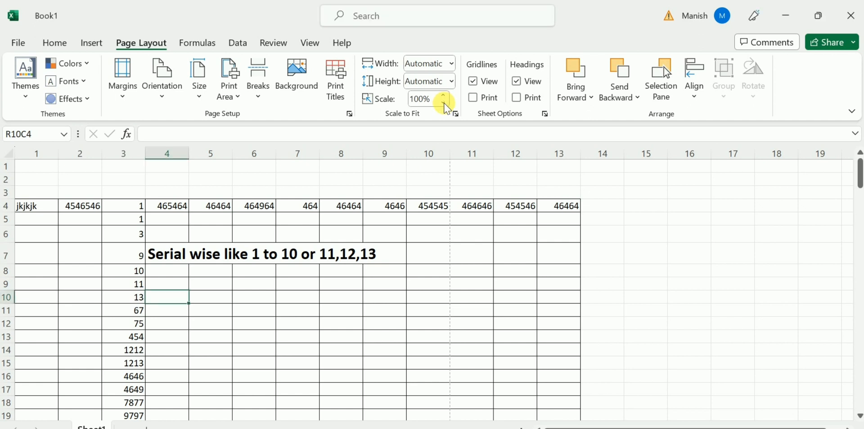
{"action": "left_click", "coordinate": [444, 103]}
{"action": "left_click", "coordinate": [444, 103]}
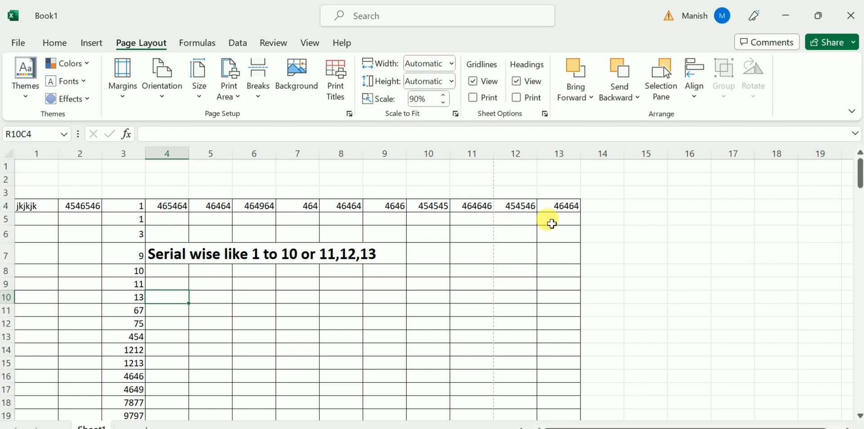
{"action": "left_click", "coordinate": [445, 104]}
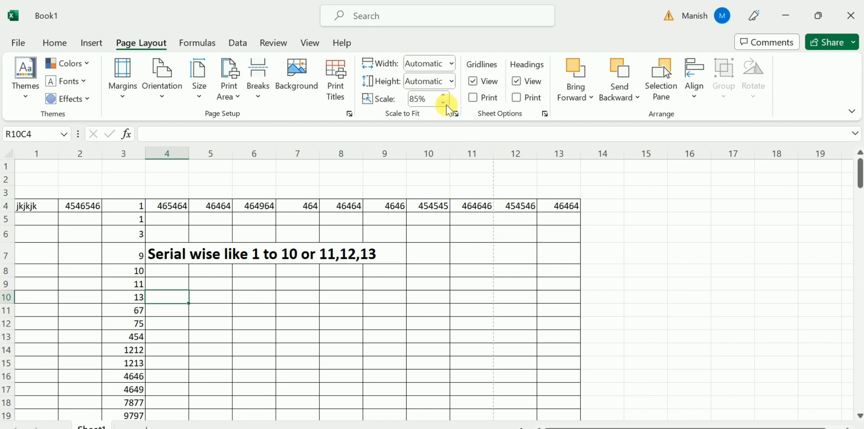
{"action": "left_click", "coordinate": [444, 103]}
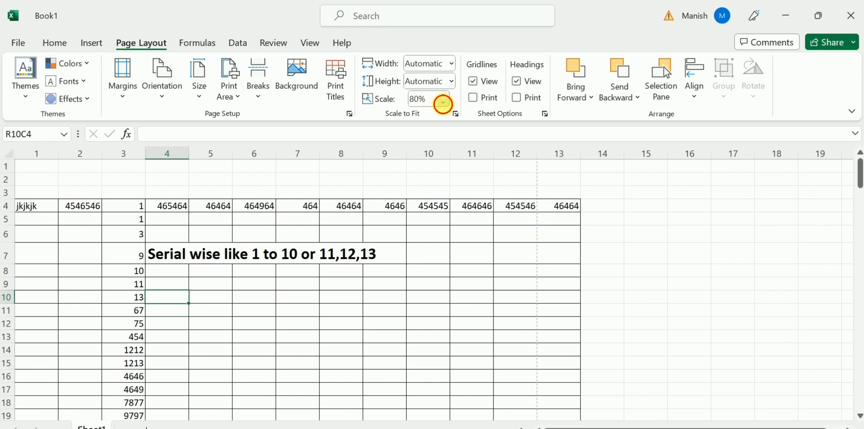
{"action": "left_click", "coordinate": [444, 103]}
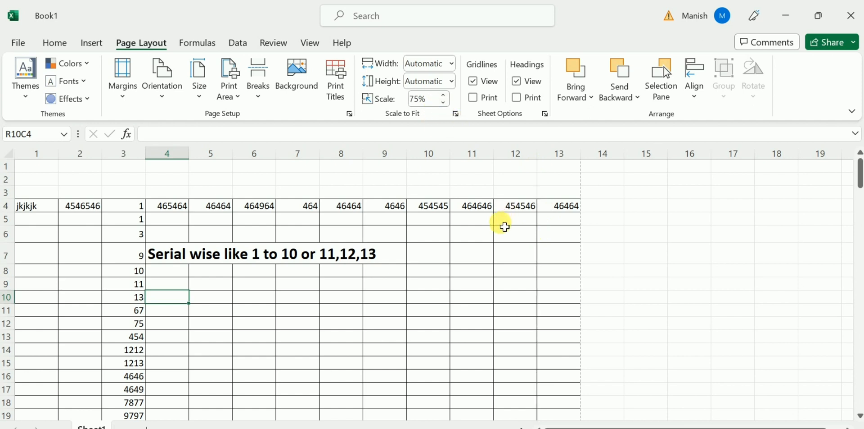
Examine the scaled table in the print preview, zooming in to read it, and return to the sheet
{"action": "key", "text": "ctrl+p"}
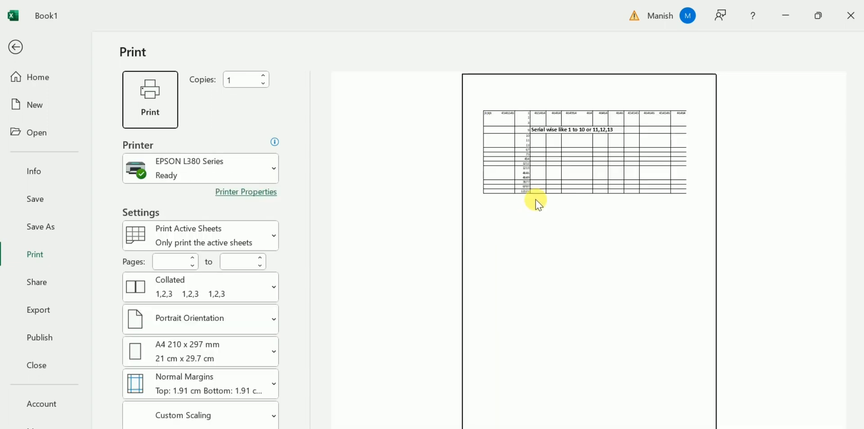
{"action": "key", "text": "Escape"}
{"action": "key", "text": "ctrl+p"}
{"action": "key", "text": "Escape"}
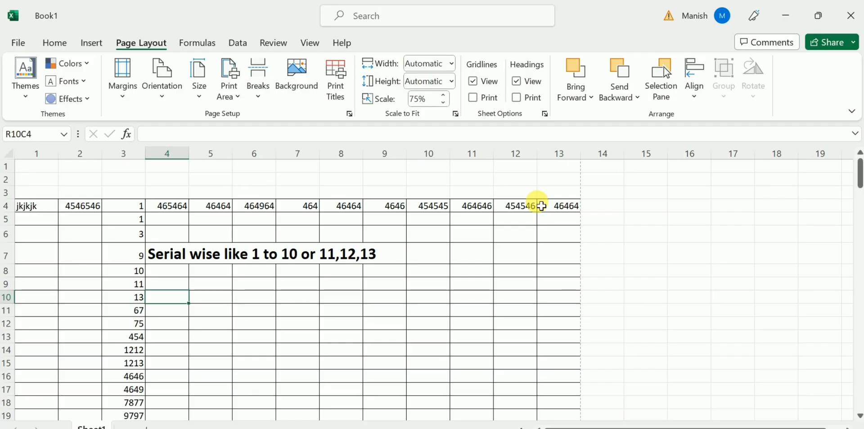
{"action": "key", "text": "ctrl+p"}
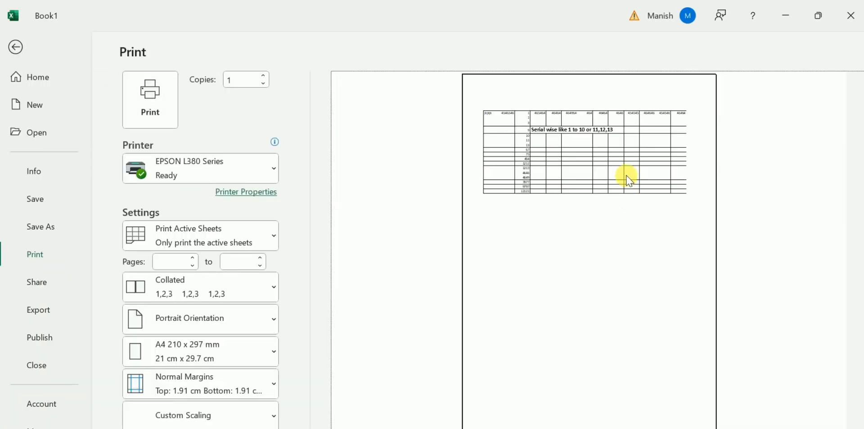
{"action": "left_click", "coordinate": [650, 171]}
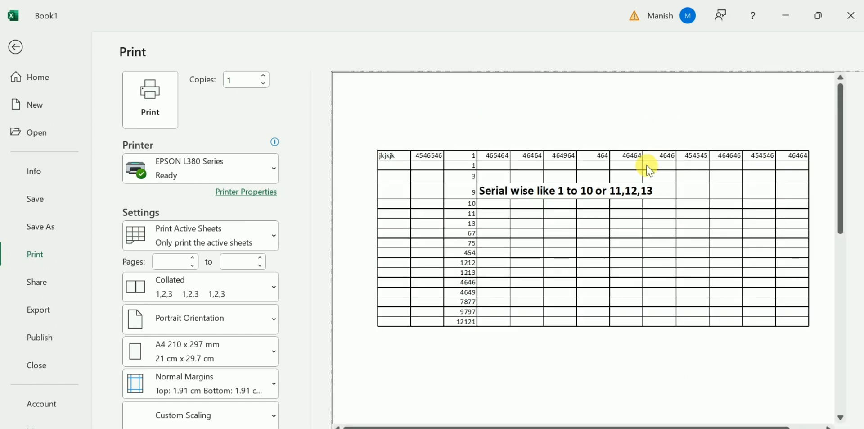
{"action": "left_click", "coordinate": [742, 233]}
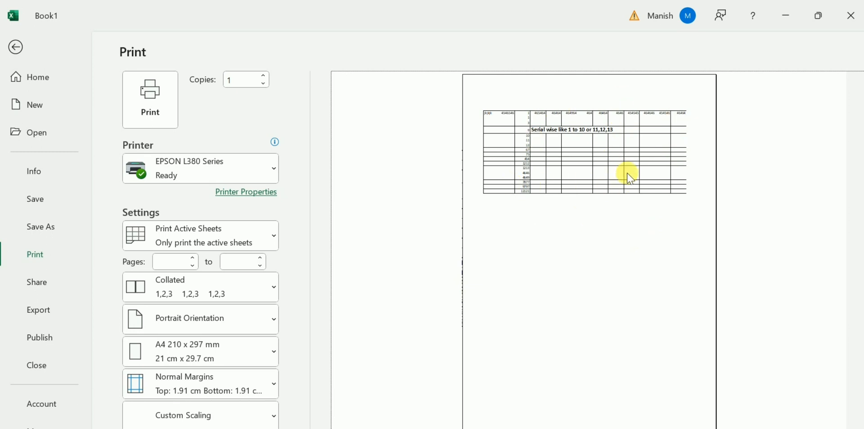
{"action": "key", "text": "Escape"}
In Page Break Preview, move the vertical page break to the table's outer edge after column 13 so that everything fits on one page
{"action": "left_click", "coordinate": [513, 255]}
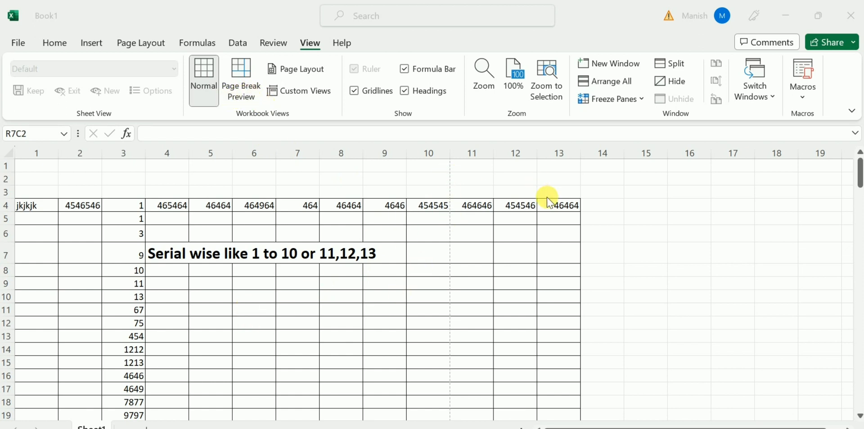
{"action": "left_click", "coordinate": [248, 97]}
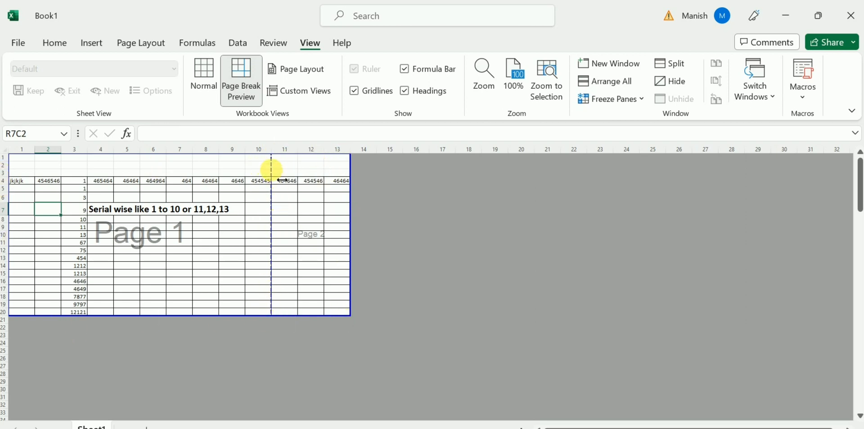
{"action": "left_click_drag", "start_coordinate": [272, 170], "coordinate": [349, 170]}
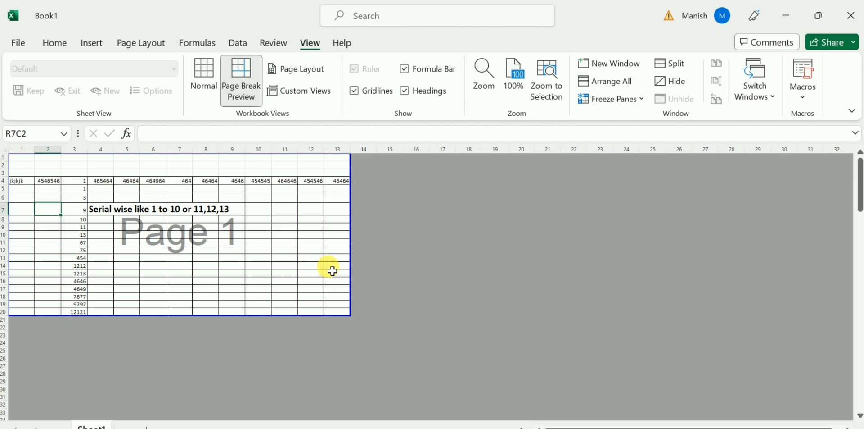
Check the table's single-page layout in the print preview, zooming in to read it, and return the sheet to Normal view
{"action": "key", "text": "ctrl+p"}
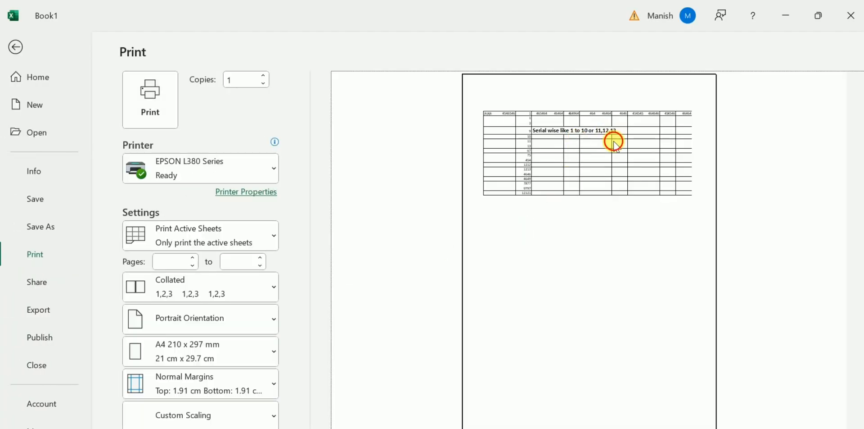
{"action": "left_click", "coordinate": [626, 136]}
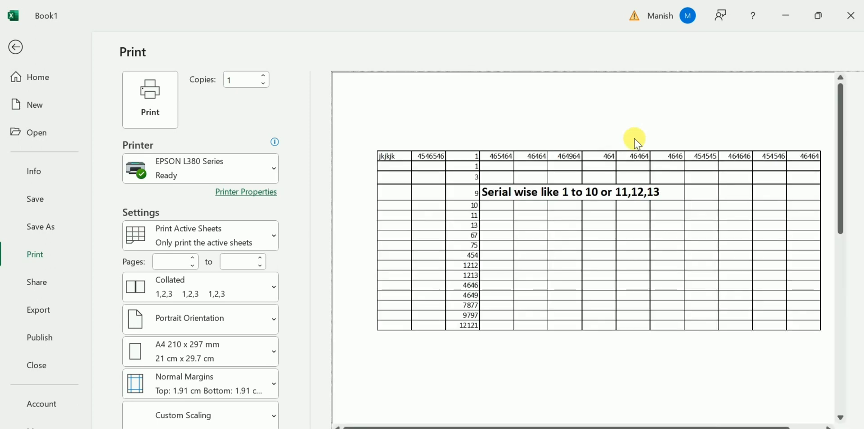
{"action": "left_click", "coordinate": [665, 232]}
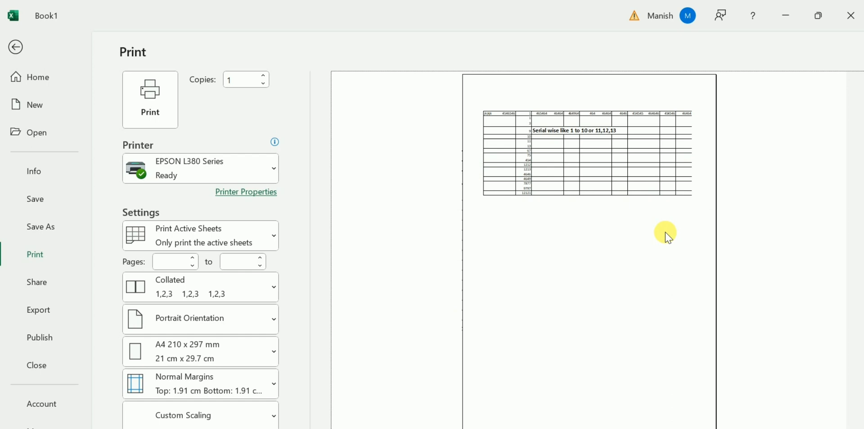
{"action": "left_click", "coordinate": [630, 142]}
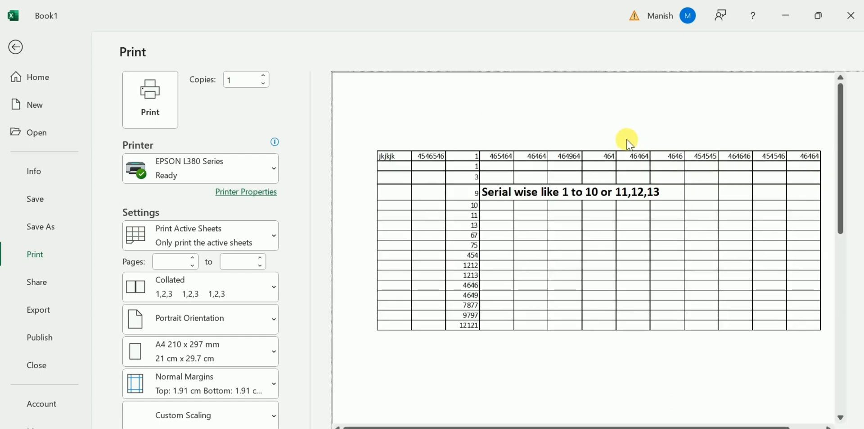
{"action": "left_click", "coordinate": [18, 49]}
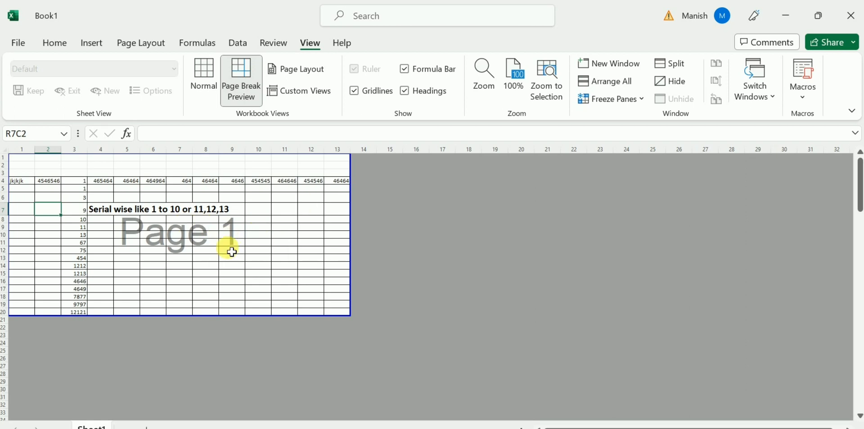
{"action": "left_click", "coordinate": [200, 79]}
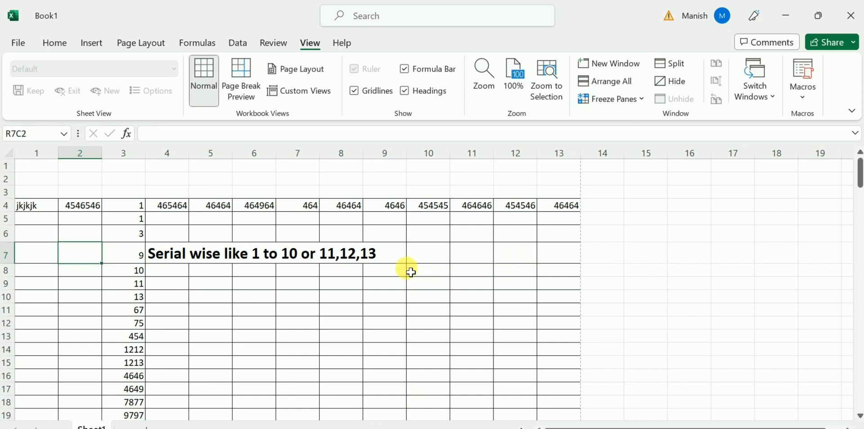
{"action": "left_click", "coordinate": [402, 256]}
{"action": "left_click", "coordinate": [435, 254]}
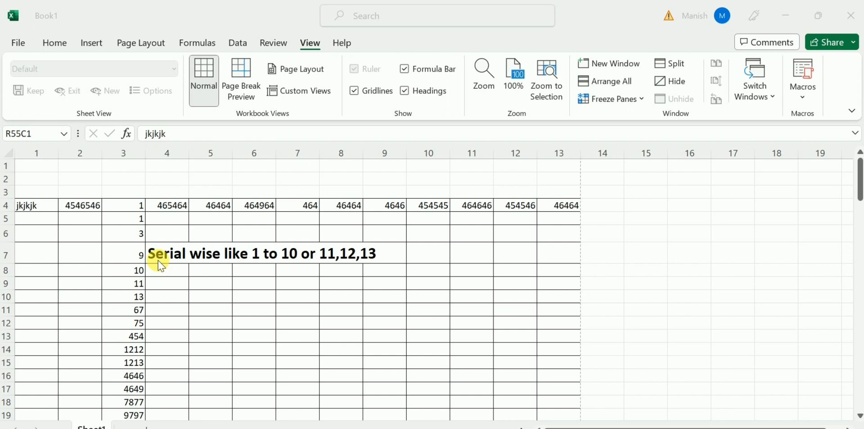
{"action": "left_click", "coordinate": [38, 190]}
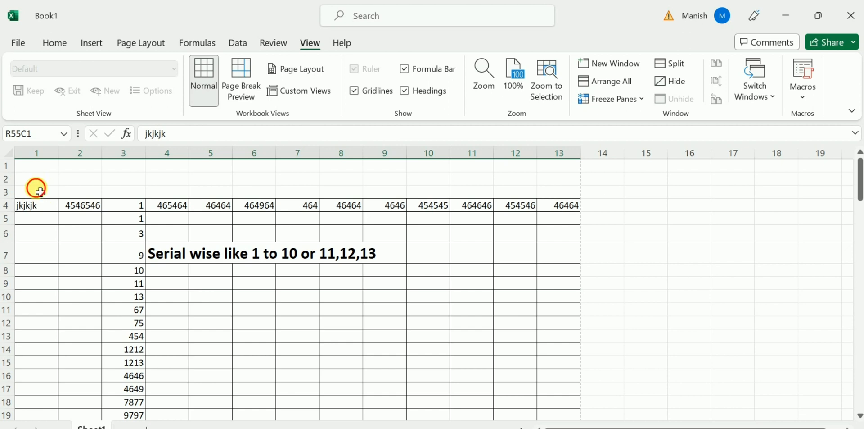
{"action": "left_click_drag", "start_coordinate": [34, 205], "coordinate": [571, 206]}
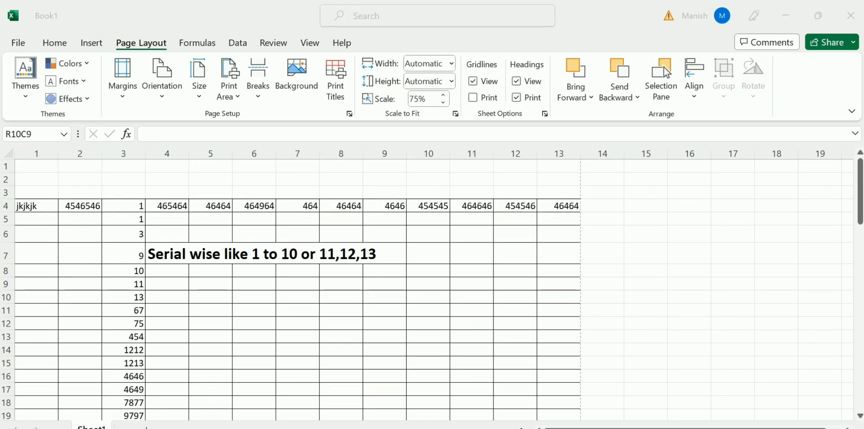
{"action": "left_click", "coordinate": [27, 205]}
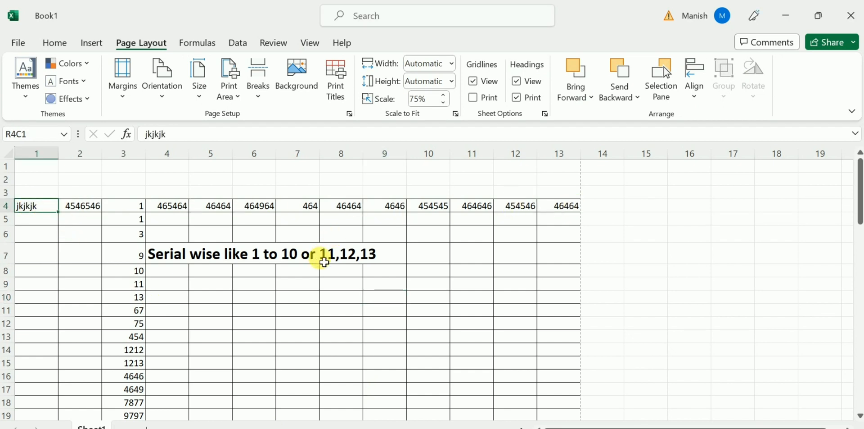
Compare both pages of the longer table with printed row and column headings in the print preview, and return to the sheet
{"action": "key", "text": "ctrl+p"}
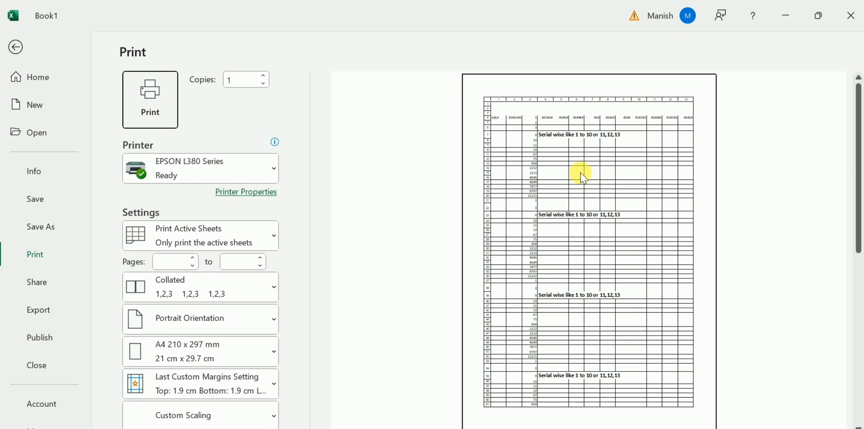
{"action": "scroll", "coordinate": [581, 175], "scroll_direction": "down", "scroll_amount": 1}
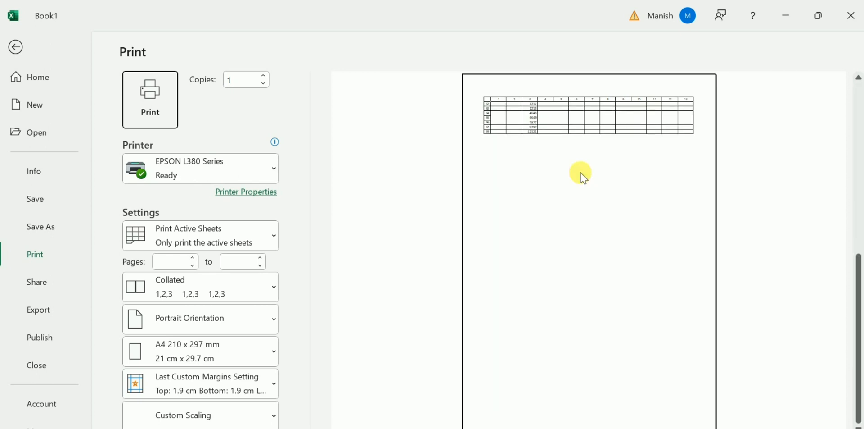
{"action": "scroll", "coordinate": [584, 177], "scroll_direction": "up", "scroll_amount": 1}
{"action": "scroll", "coordinate": [582, 176], "scroll_direction": "down", "scroll_amount": 1}
{"action": "scroll", "coordinate": [559, 144], "scroll_direction": "up", "scroll_amount": 1}
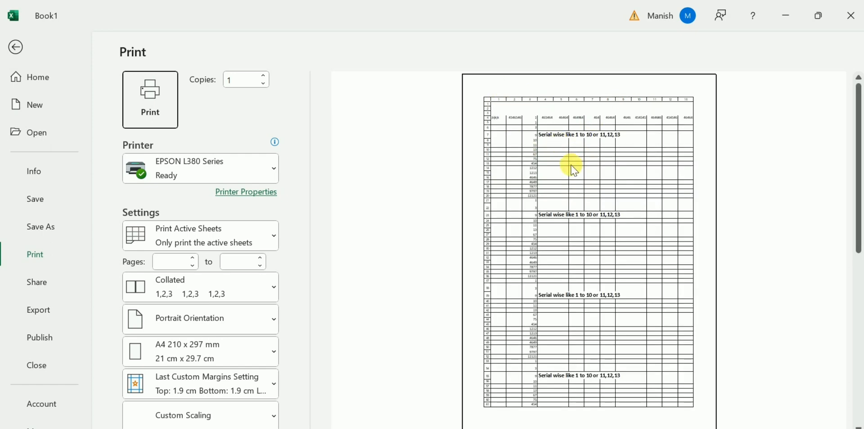
{"action": "key", "text": "Escape"}
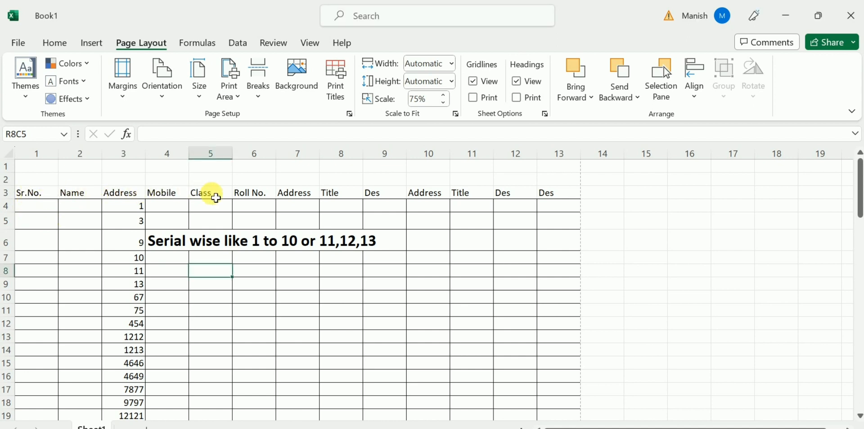
Check in the print preview whether the header row from Sr.No. to Des appears on both pages, and return to the sheet
{"action": "left_click", "coordinate": [558, 194]}
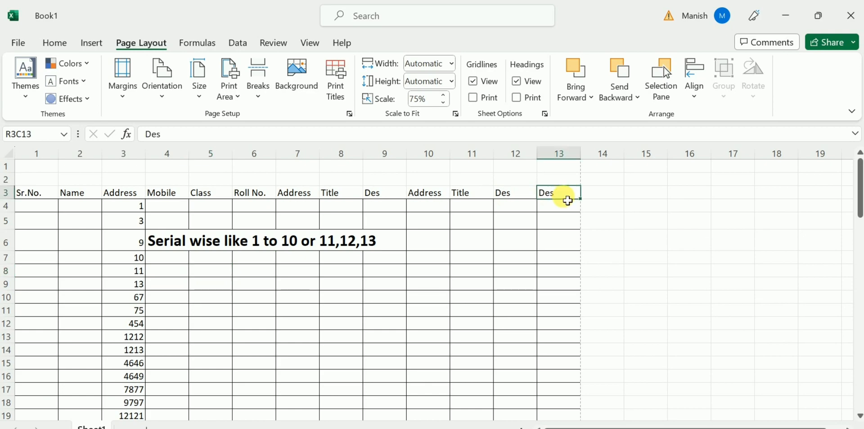
{"action": "scroll", "coordinate": [361, 319], "scroll_direction": "down", "scroll_amount": 5}
{"action": "key", "text": "ctrl+p"}
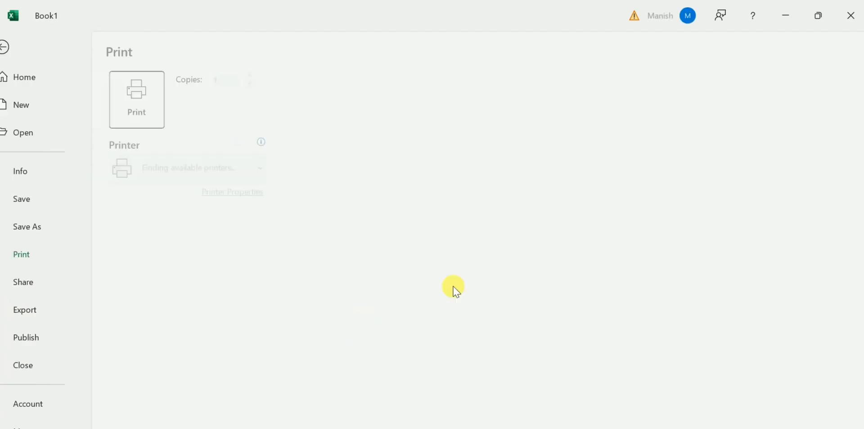
{"action": "scroll", "coordinate": [523, 252], "scroll_direction": "down", "scroll_amount": 1}
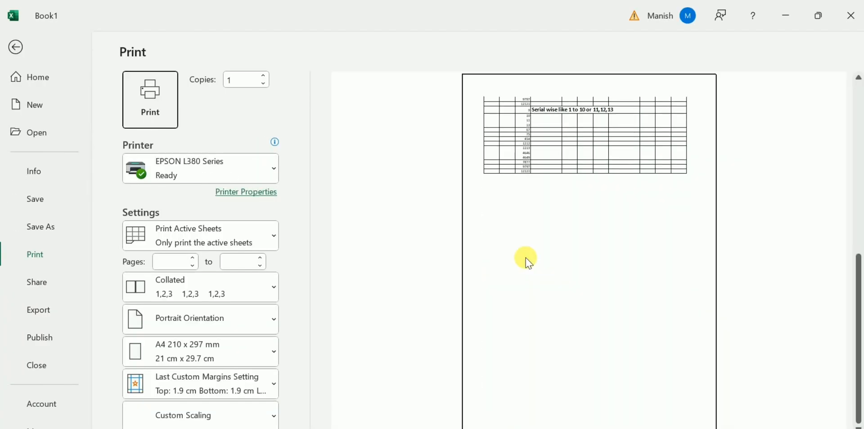
{"action": "scroll", "coordinate": [526, 258], "scroll_direction": "up", "scroll_amount": 1}
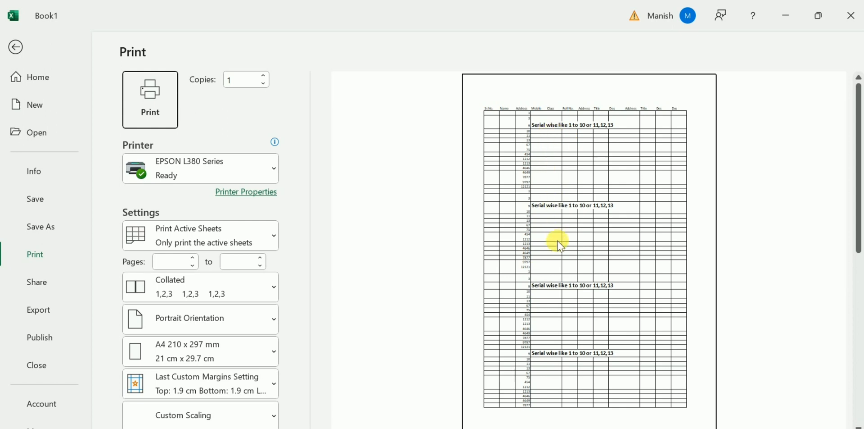
{"action": "scroll", "coordinate": [558, 243], "scroll_direction": "down", "scroll_amount": 1}
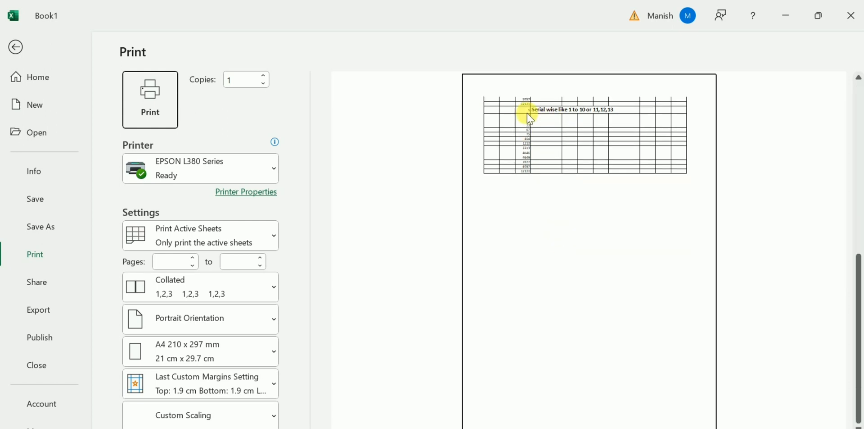
{"action": "scroll", "coordinate": [524, 114], "scroll_direction": "up", "scroll_amount": 1}
{"action": "scroll", "coordinate": [554, 223], "scroll_direction": "down", "scroll_amount": 1}
{"action": "scroll", "coordinate": [528, 163], "scroll_direction": "up", "scroll_amount": 2}
{"action": "key", "text": "Escape"}
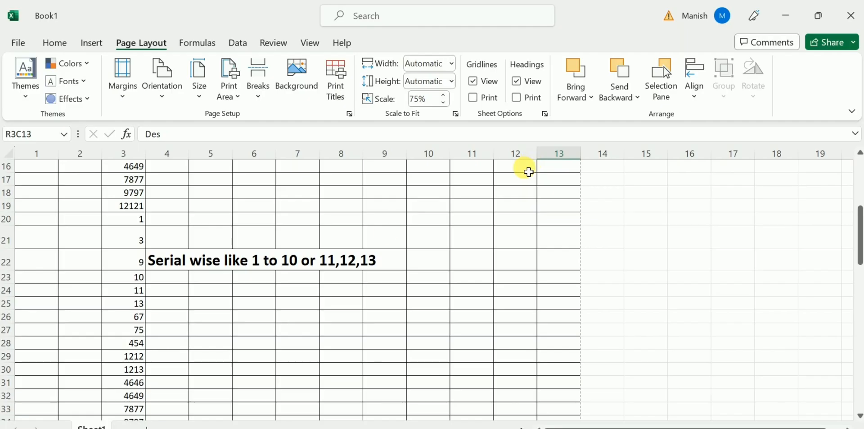
Set row 3, which holds the column titles, as the row to repeat at the top of every printed page
{"action": "left_click", "coordinate": [350, 114]}
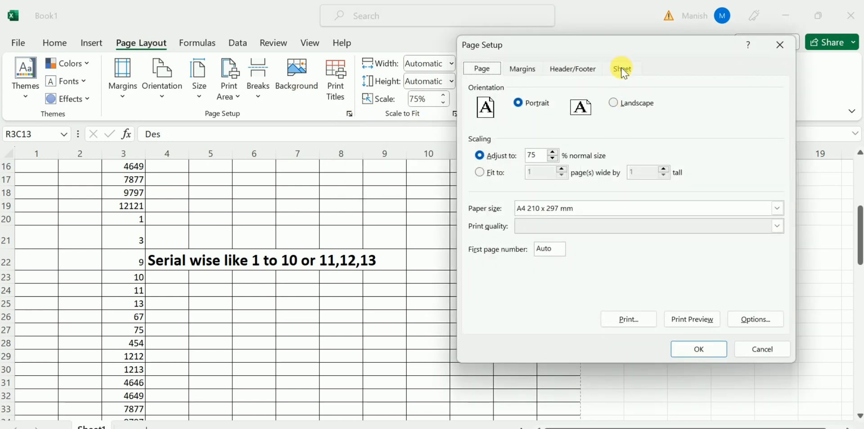
{"action": "left_click", "coordinate": [625, 70]}
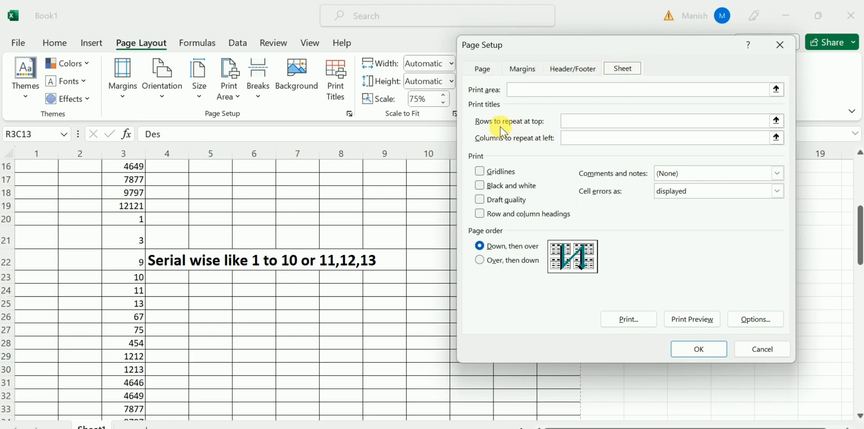
{"action": "left_click", "coordinate": [597, 125]}
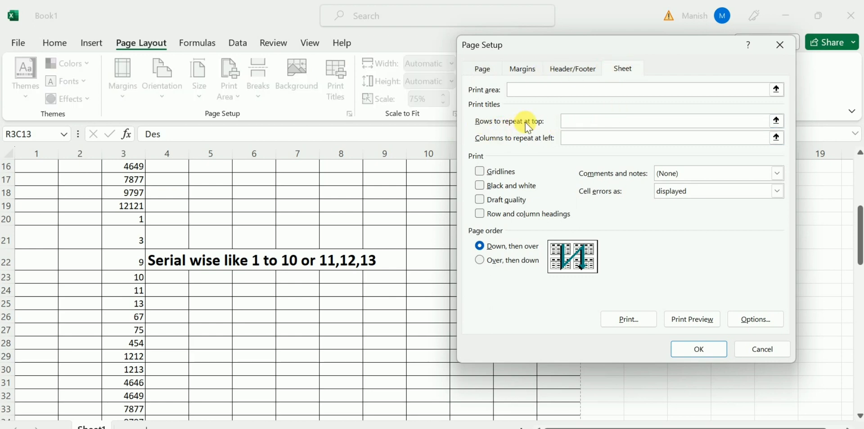
{"action": "scroll", "coordinate": [162, 234], "scroll_direction": "up", "scroll_amount": 5}
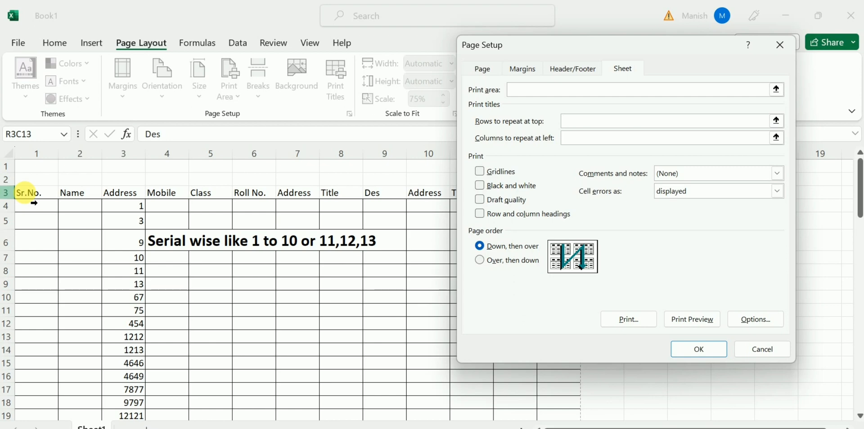
{"action": "left_click", "coordinate": [25, 193]}
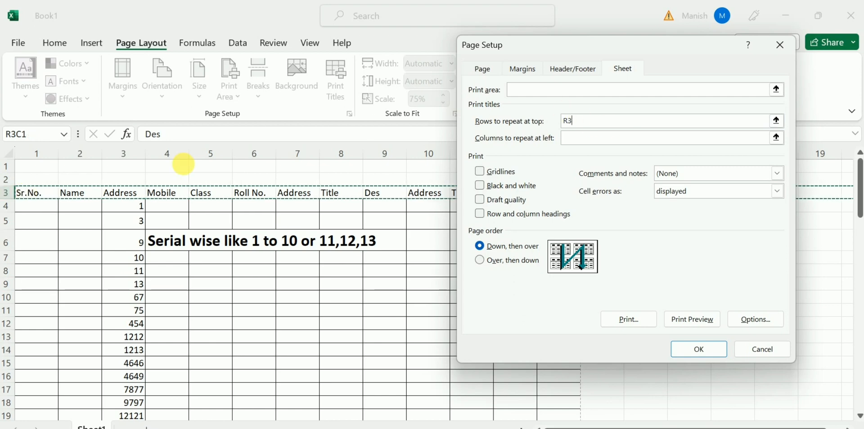
{"action": "left_click", "coordinate": [697, 348]}
{"action": "left_click", "coordinate": [283, 284]}
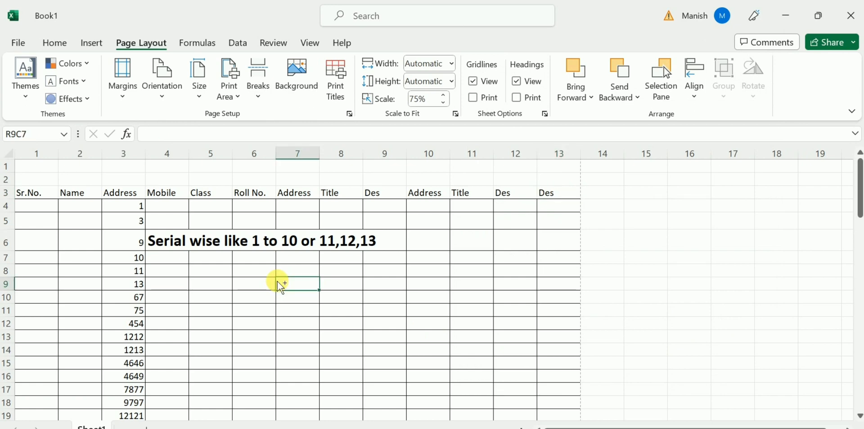
Examine the repeated title row on both pages in the print preview, zooming in on the second page, and return to the sheet
{"action": "key", "text": "ctrl+p"}
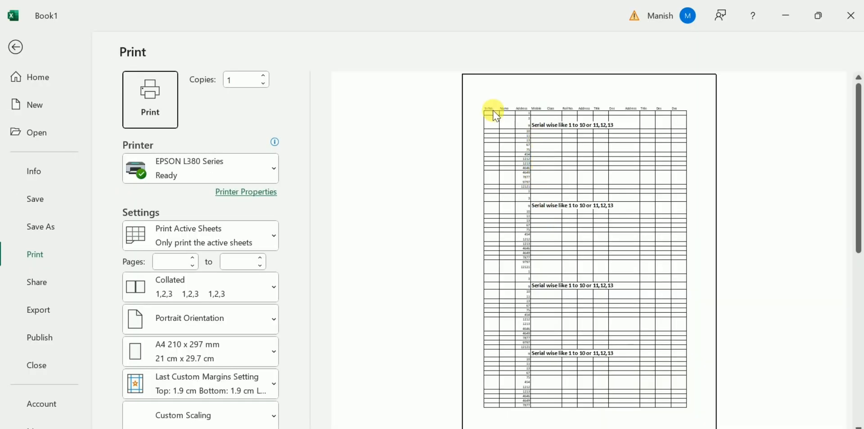
{"action": "scroll", "coordinate": [493, 121], "scroll_direction": "down", "scroll_amount": 3}
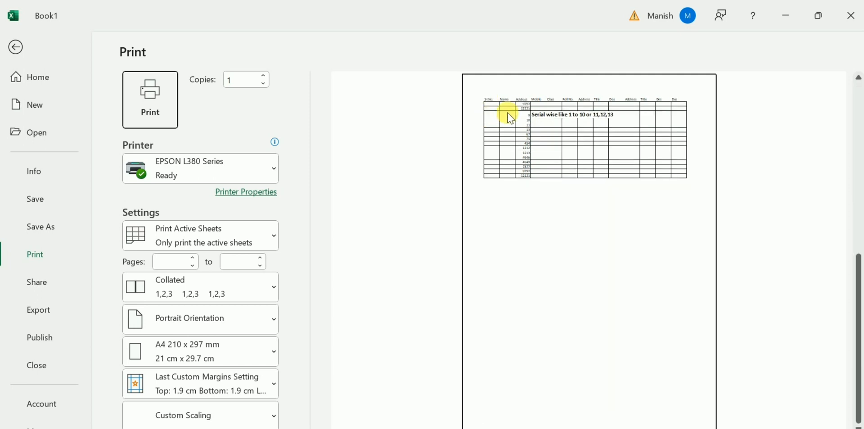
{"action": "left_click", "coordinate": [587, 98]}
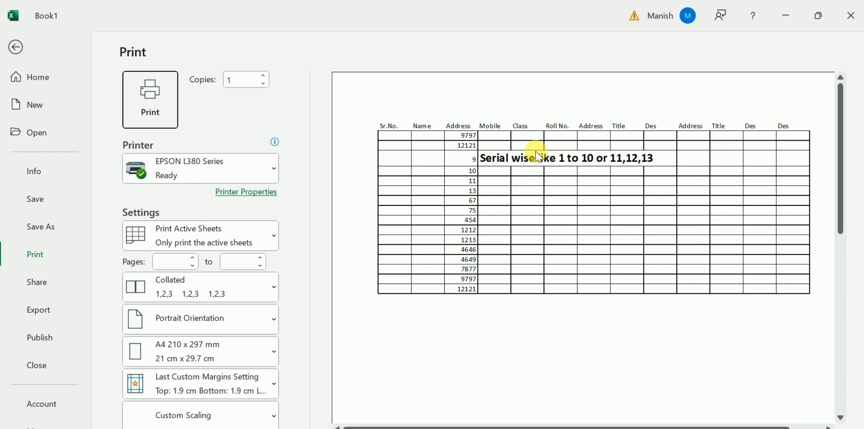
{"action": "left_click", "coordinate": [568, 160]}
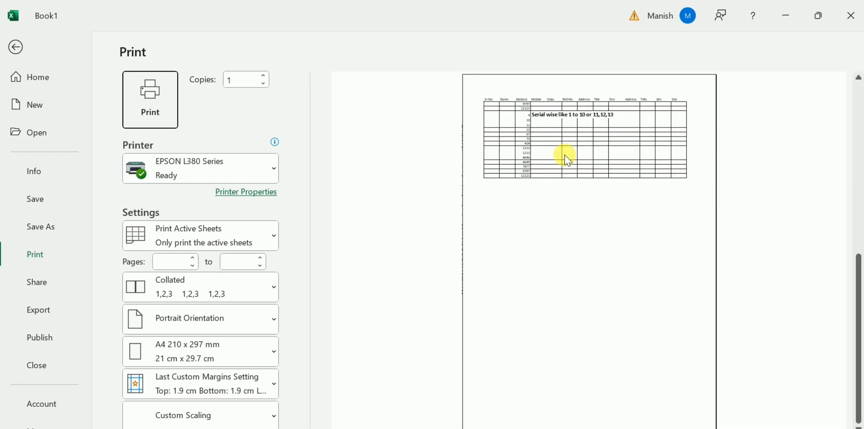
{"action": "scroll", "coordinate": [588, 148], "scroll_direction": "up", "scroll_amount": 2}
{"action": "scroll", "coordinate": [593, 154], "scroll_direction": "down", "scroll_amount": 1}
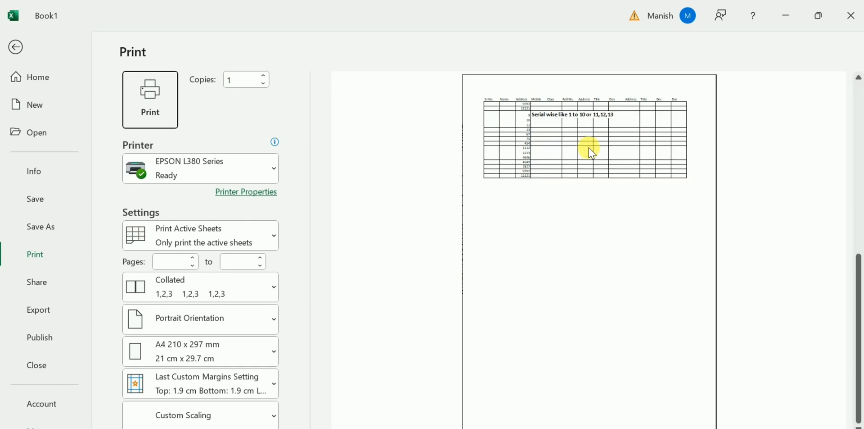
{"action": "scroll", "coordinate": [592, 154], "scroll_direction": "up", "scroll_amount": 2}
{"action": "key", "text": "Escape"}
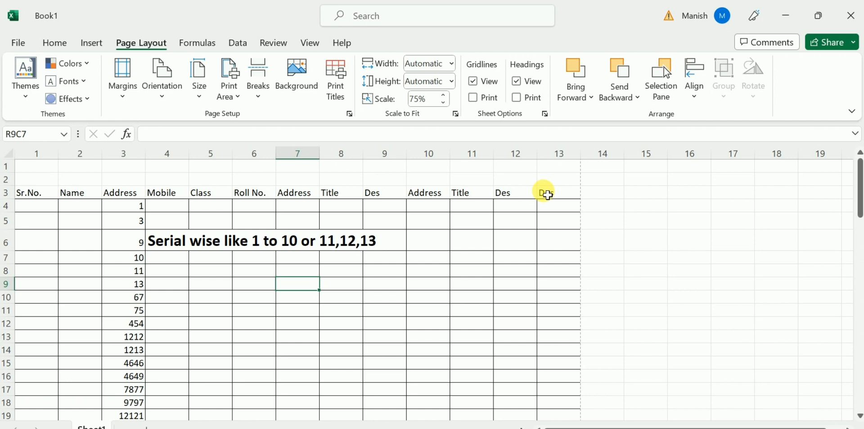
{"action": "left_click", "coordinate": [422, 275]}
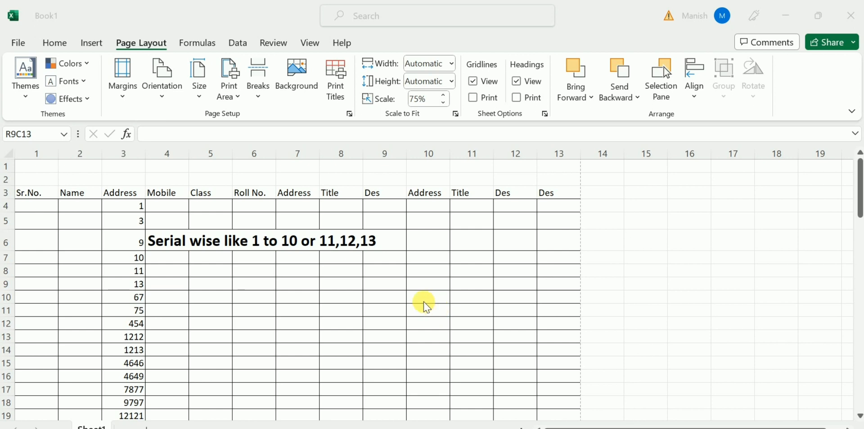
{"action": "scroll", "coordinate": [425, 304], "scroll_direction": "down", "scroll_amount": 4}
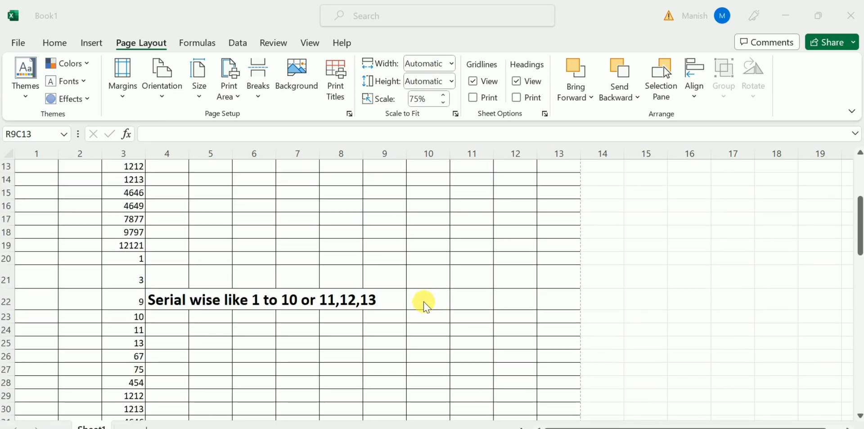
{"action": "scroll", "coordinate": [425, 304], "scroll_direction": "up", "scroll_amount": 4}
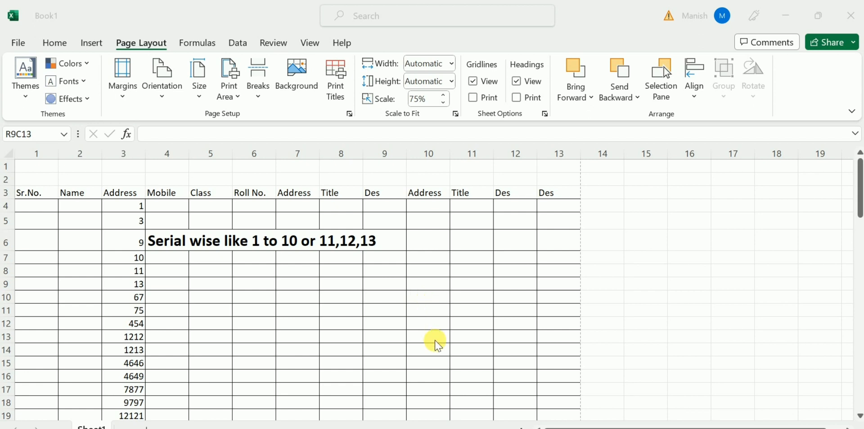
{"action": "left_click", "coordinate": [369, 341]}
{"action": "left_click", "coordinate": [335, 340]}
{"action": "left_click", "coordinate": [300, 340]}
{"action": "left_click", "coordinate": [239, 347]}
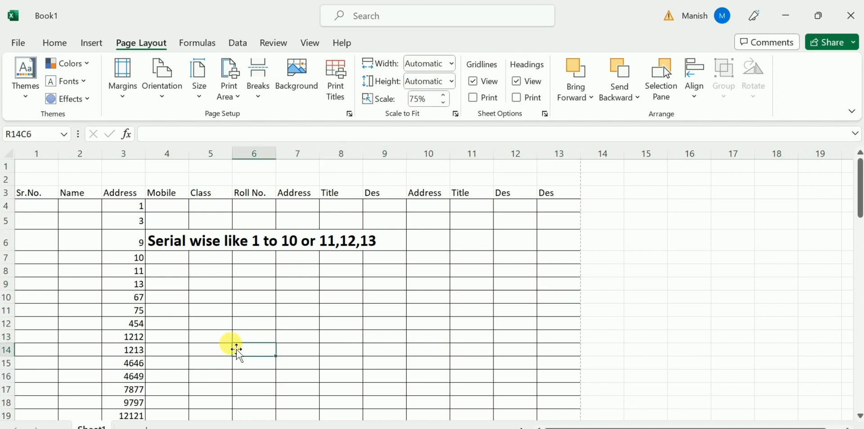
{"action": "left_click", "coordinate": [207, 347]}
{"action": "left_click", "coordinate": [159, 336]}
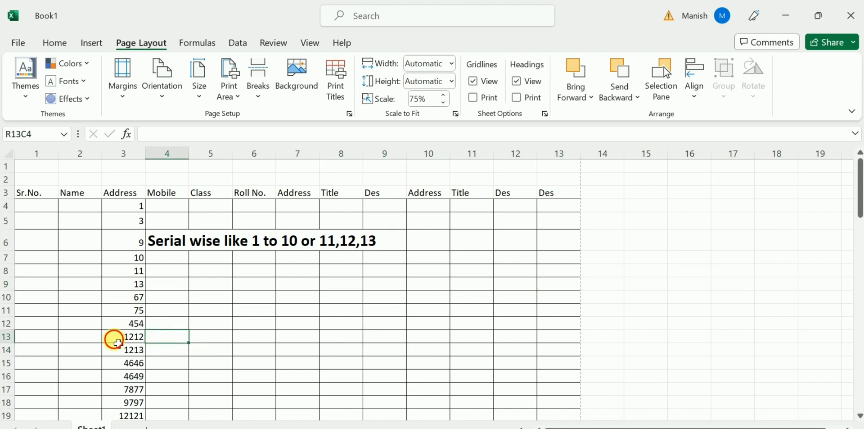
{"action": "left_click", "coordinate": [115, 336]}
{"action": "left_click", "coordinate": [72, 338]}
{"action": "left_click", "coordinate": [39, 334]}
{"action": "left_click", "coordinate": [37, 311]}
{"action": "left_click", "coordinate": [81, 309]}
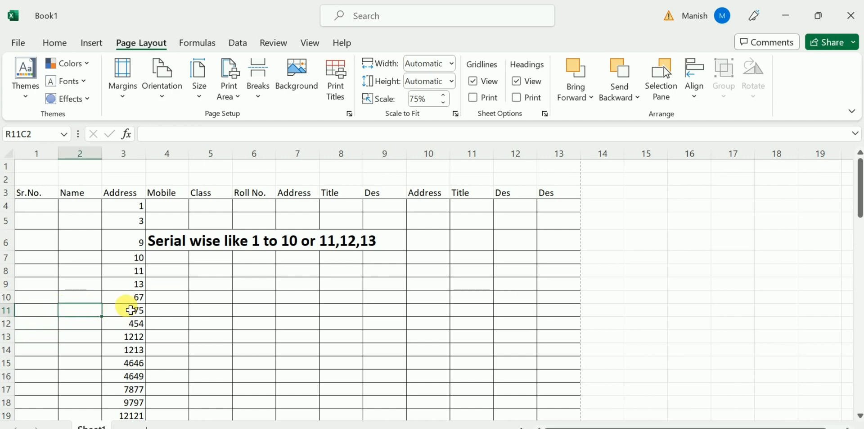
{"action": "left_click", "coordinate": [124, 310]}
{"action": "left_click", "coordinate": [168, 311]}
{"action": "left_click", "coordinate": [213, 315]}
{"action": "left_click", "coordinate": [284, 316]}
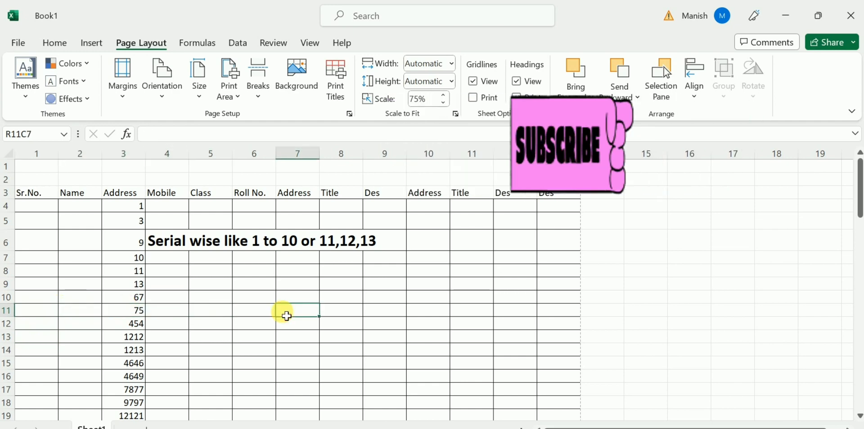